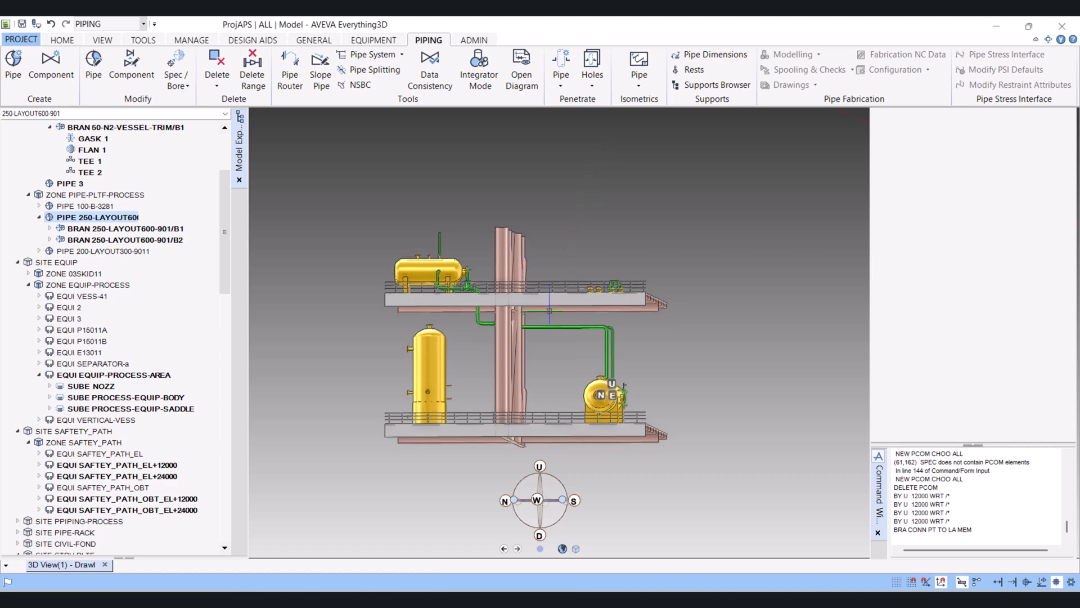
Examine the piping layout between the upper-deck vessel and the lower-deck equipment from several angles.
shift+middle_drag(550, 312, 505, 333)
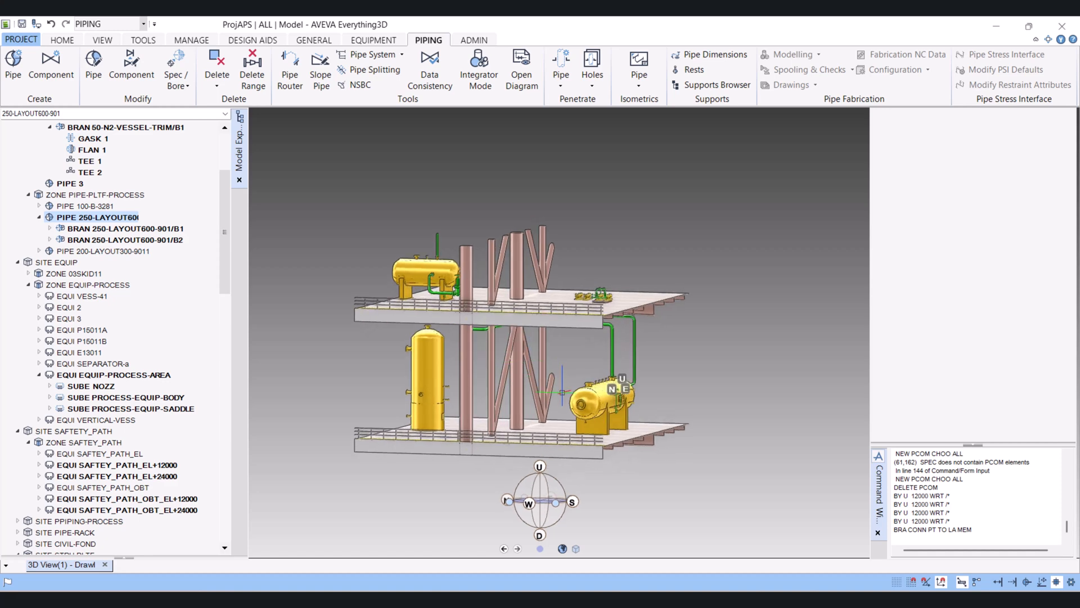
shift+middle_drag(562, 401, 617, 429)
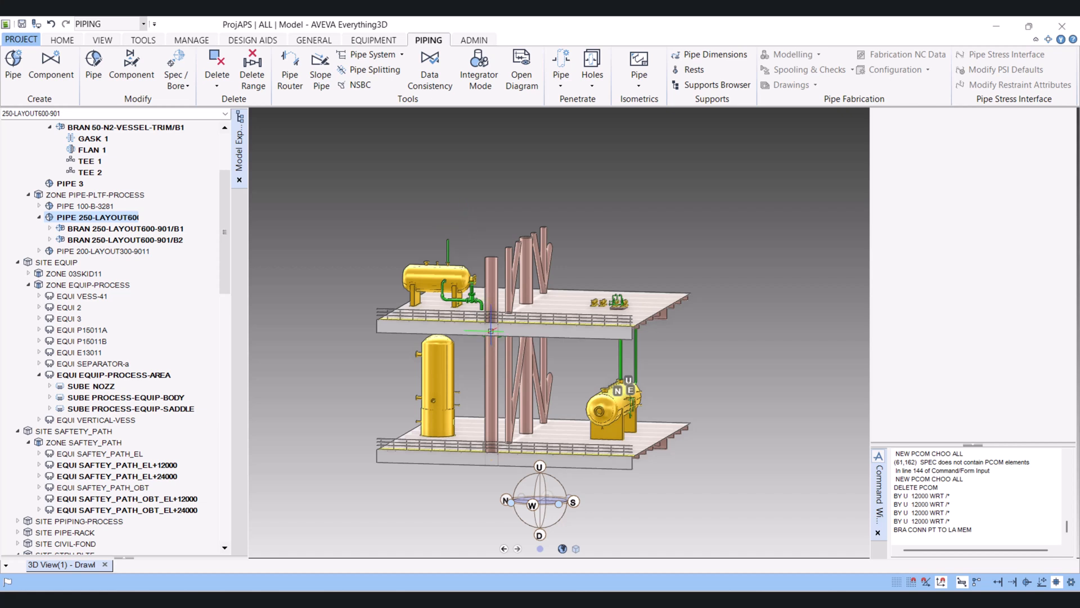
shift+middle_drag(492, 327, 456, 302)
scroll(464, 307, down, 2)
scroll(431, 317, up, 2)
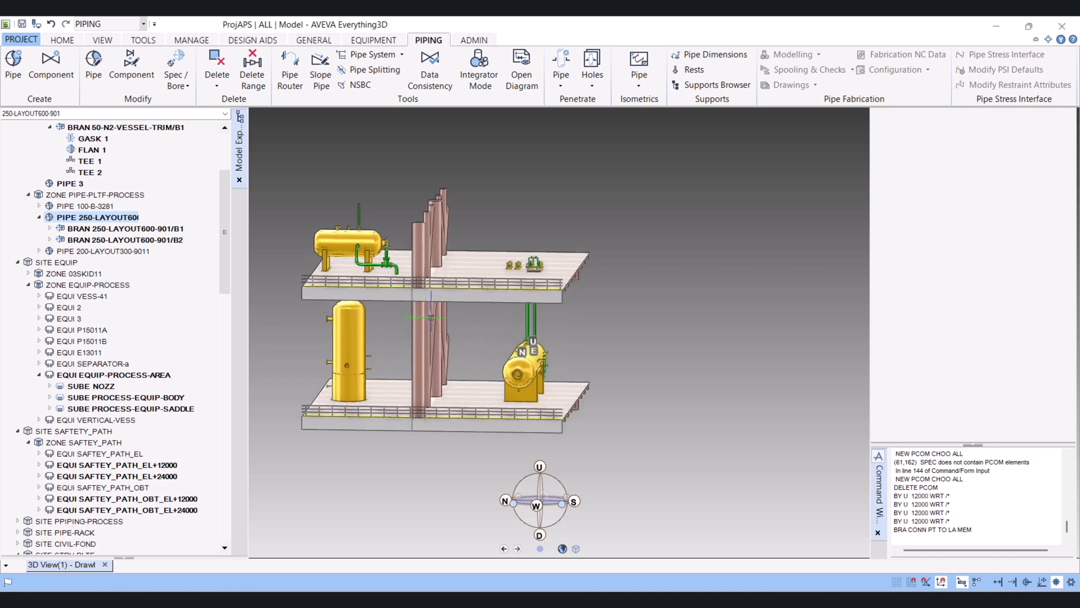
scroll(439, 310, down, 2)
shift+middle_drag(488, 333, 470, 330)
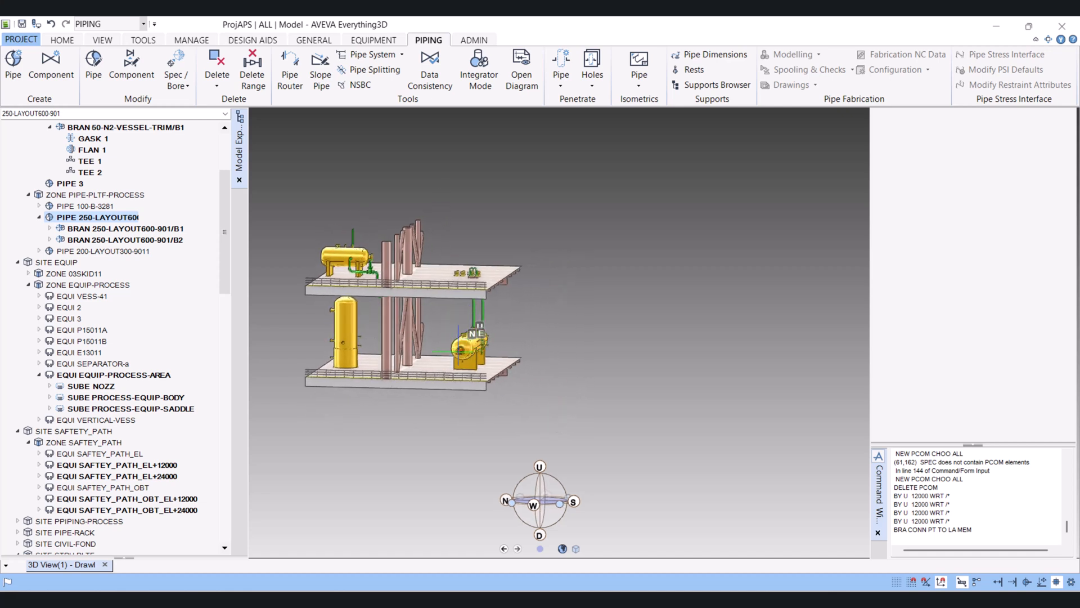
shift+middle_drag(429, 352, 543, 330)
scroll(401, 270, up, 3)
scroll(504, 318, down, 4)
scroll(386, 278, up, 3)
scroll(520, 338, up, 4)
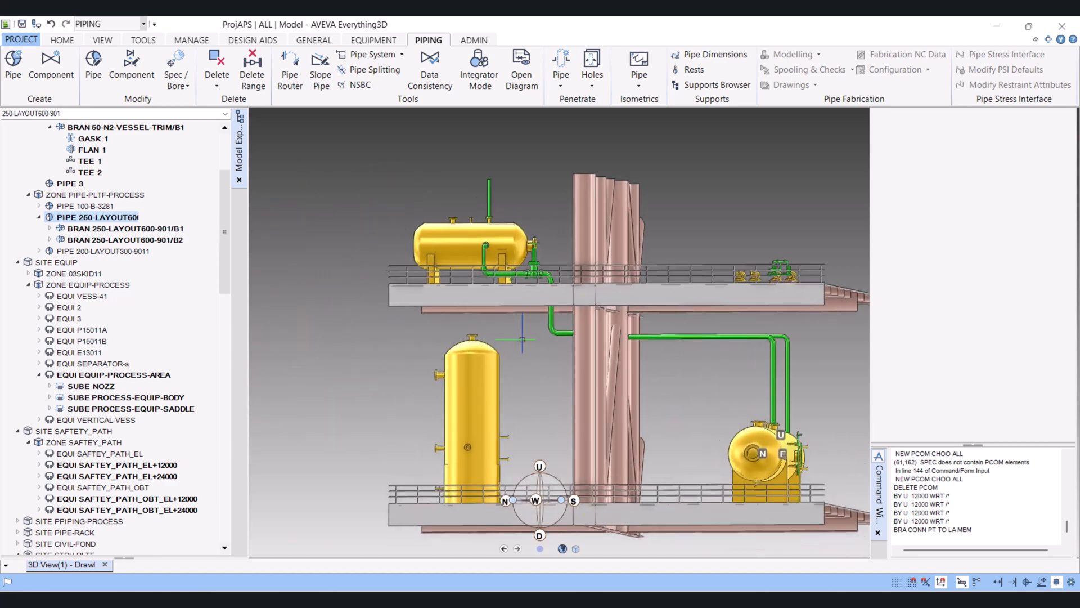
Locate the elbow below the upper deck in the model hierarchy and select its owning pipe 250-LAYOUT600-901.
click(570, 324)
scroll(571, 324, down, 6)
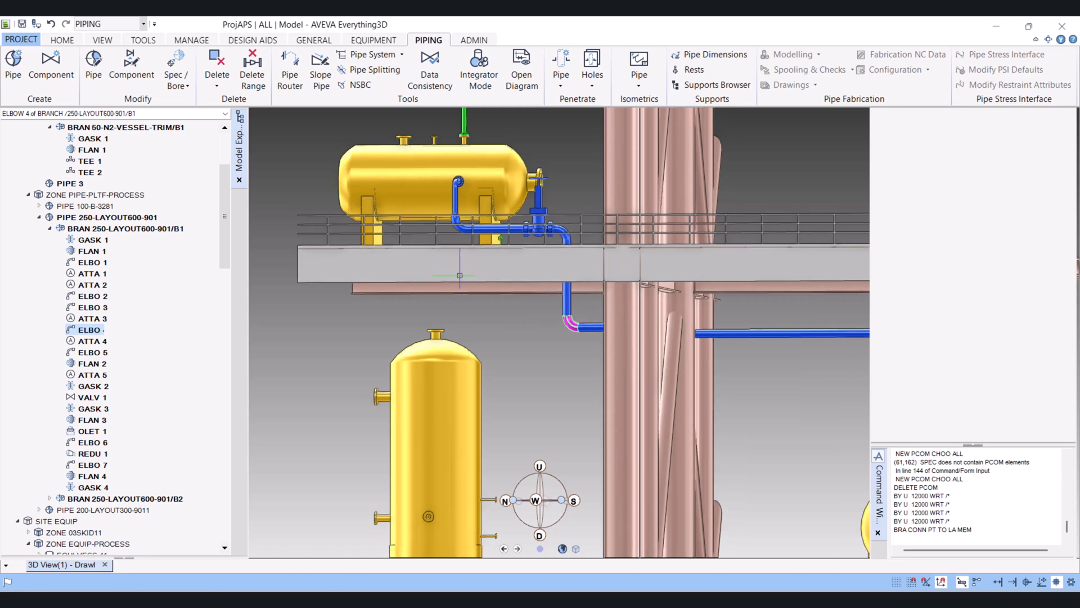
middle_drag(639, 397, 640, 402)
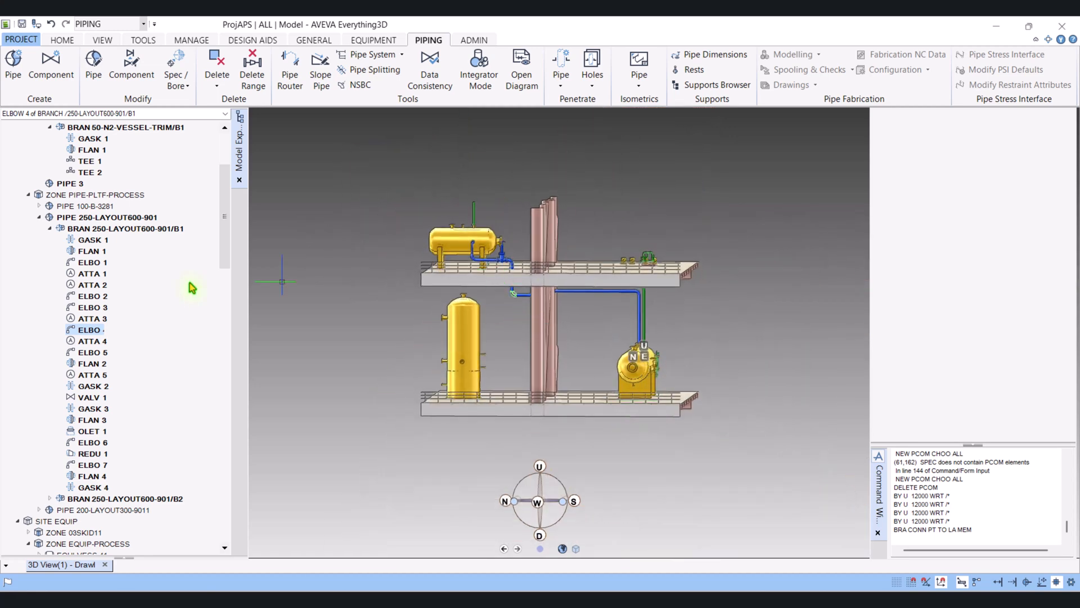
click(49, 228)
click(102, 220)
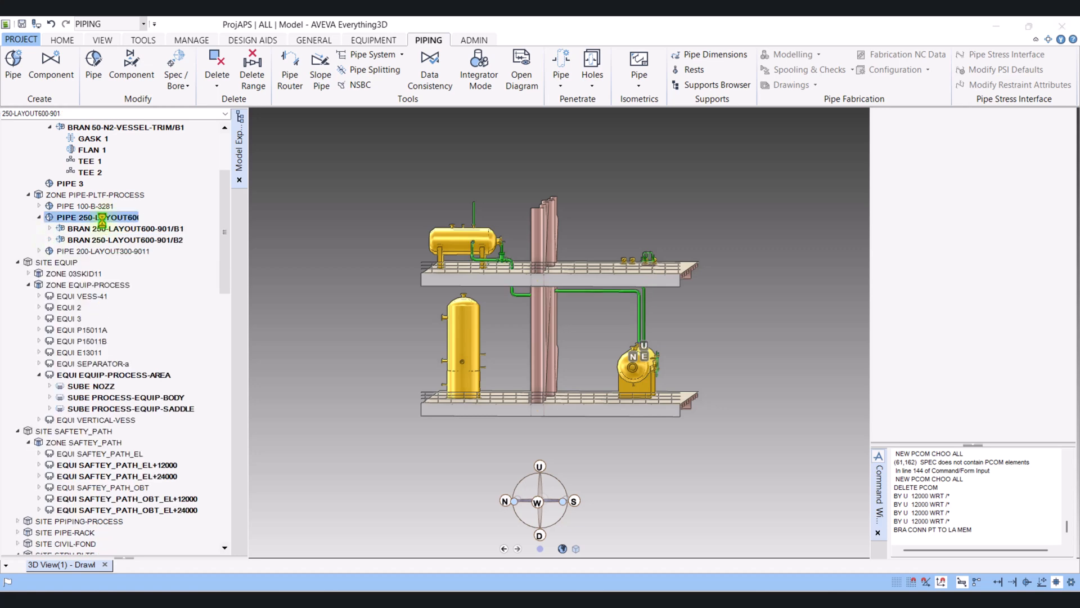
Open the Pipe Splitting tool for the selected pipe.
click(63, 41)
click(432, 43)
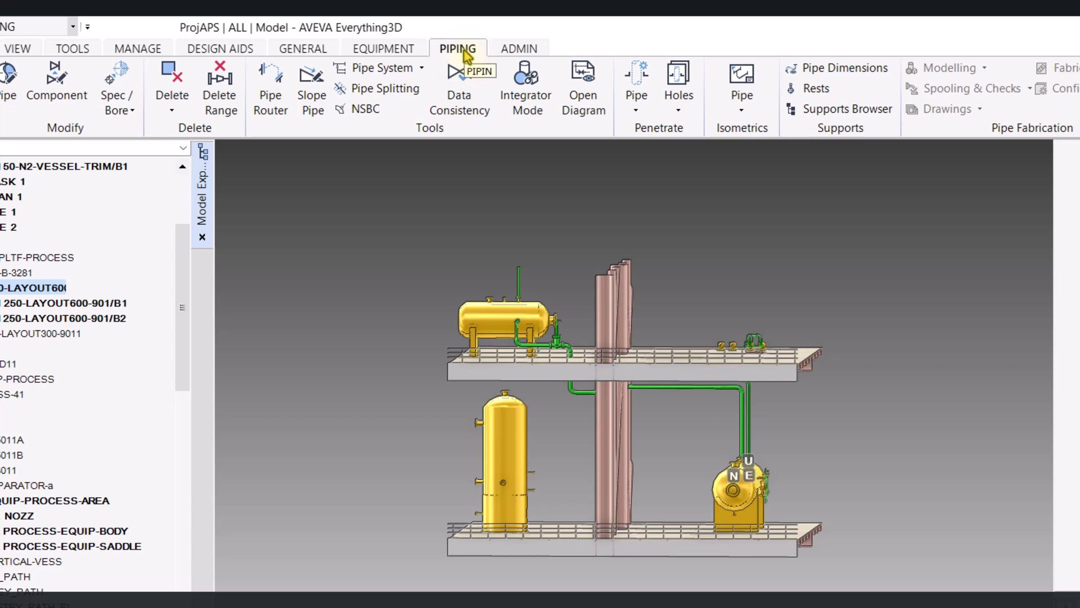
click(392, 88)
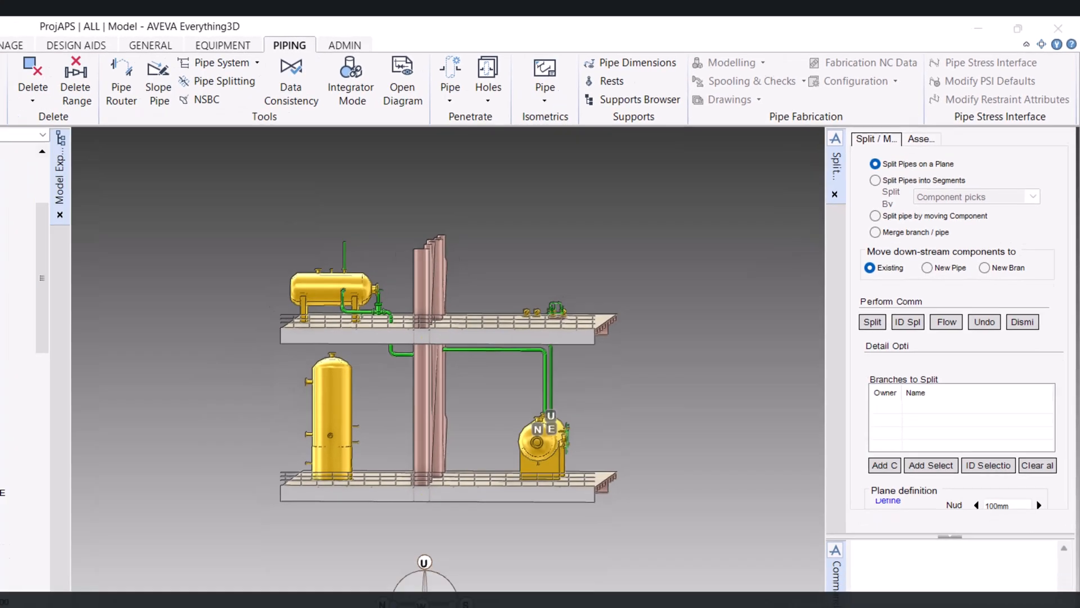
Enter FOR as a line in the command window.
click(920, 528)
text(FOR)
key(Return)
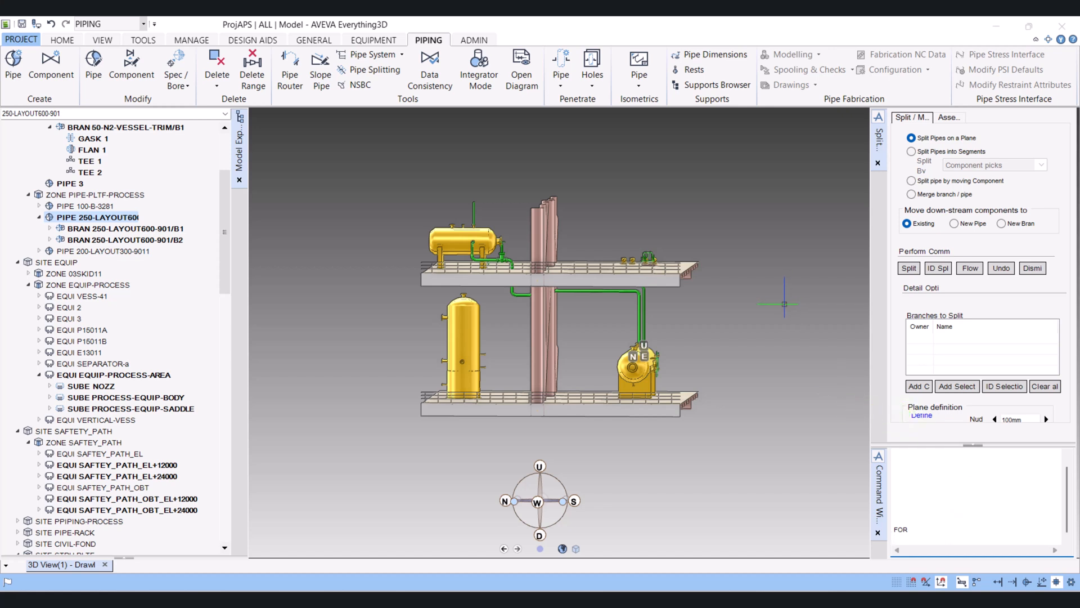
Split the pipe by moving component into a new pipe, picking the elbow directly below the upper deck.
middle_drag(741, 299, 635, 312)
scroll(656, 311, up, 2)
scroll(641, 312, up, 1)
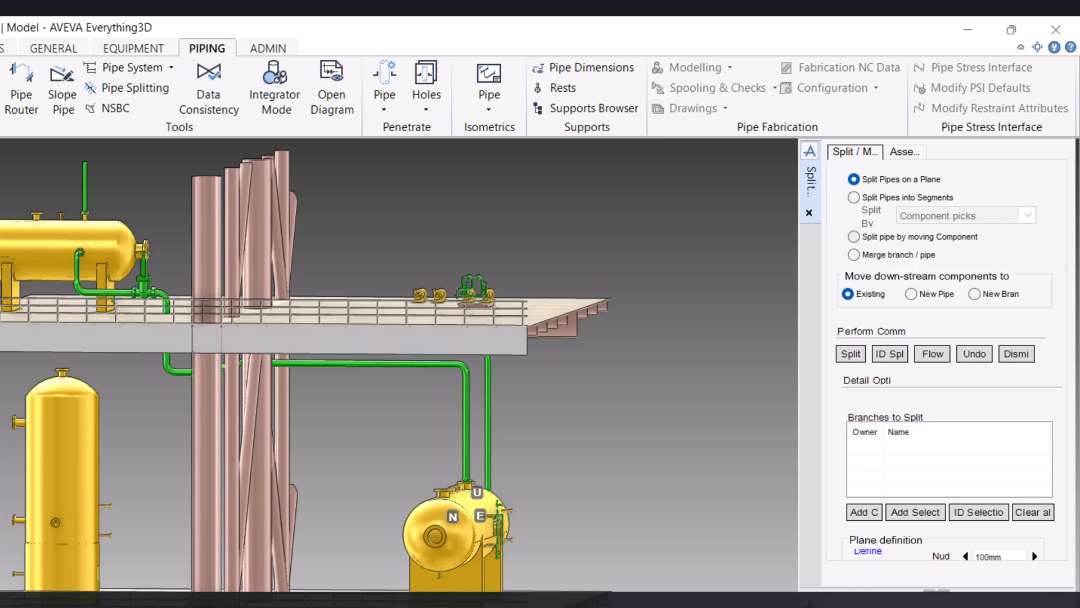
click(854, 237)
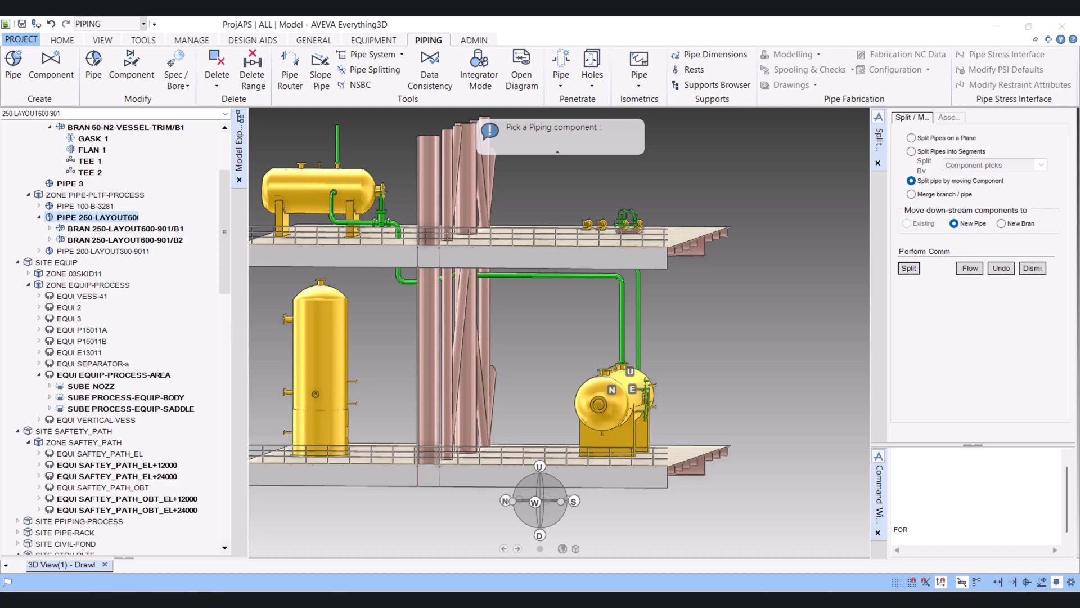
scroll(378, 262, up, 5)
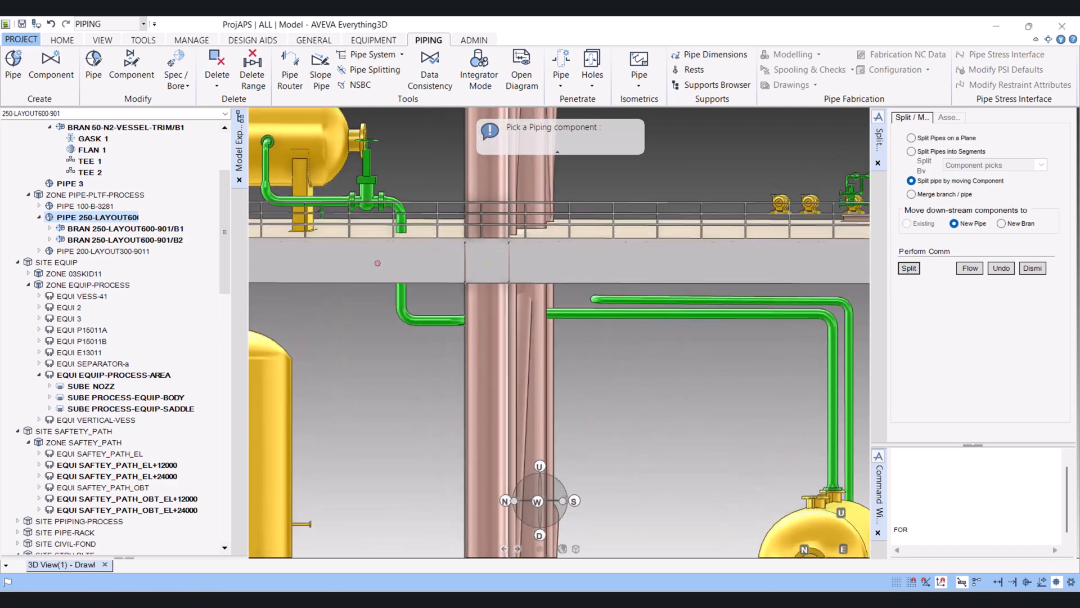
scroll(377, 262, up, 4)
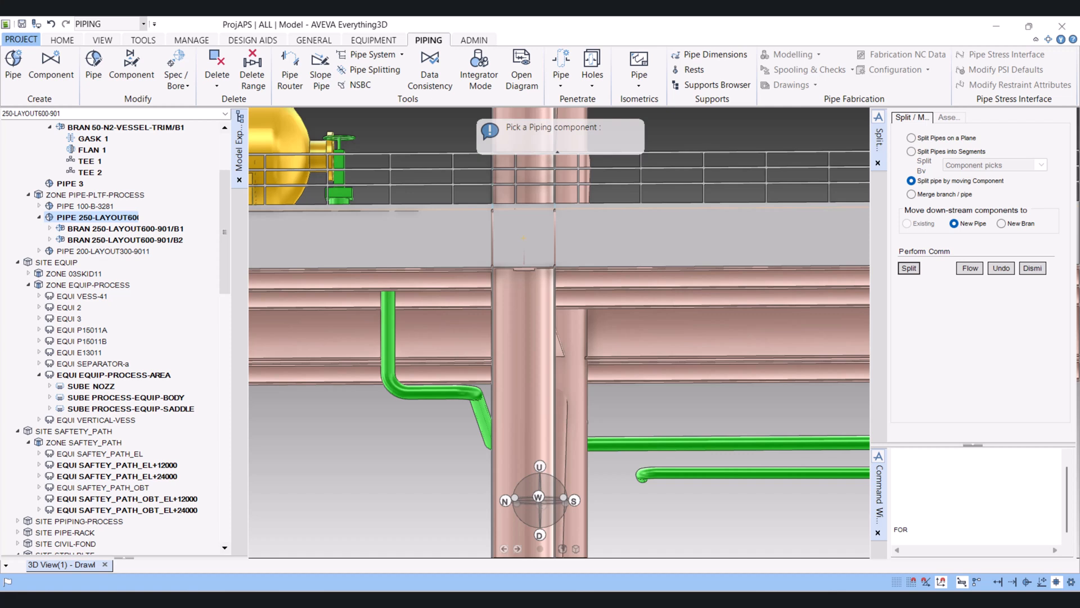
click(391, 382)
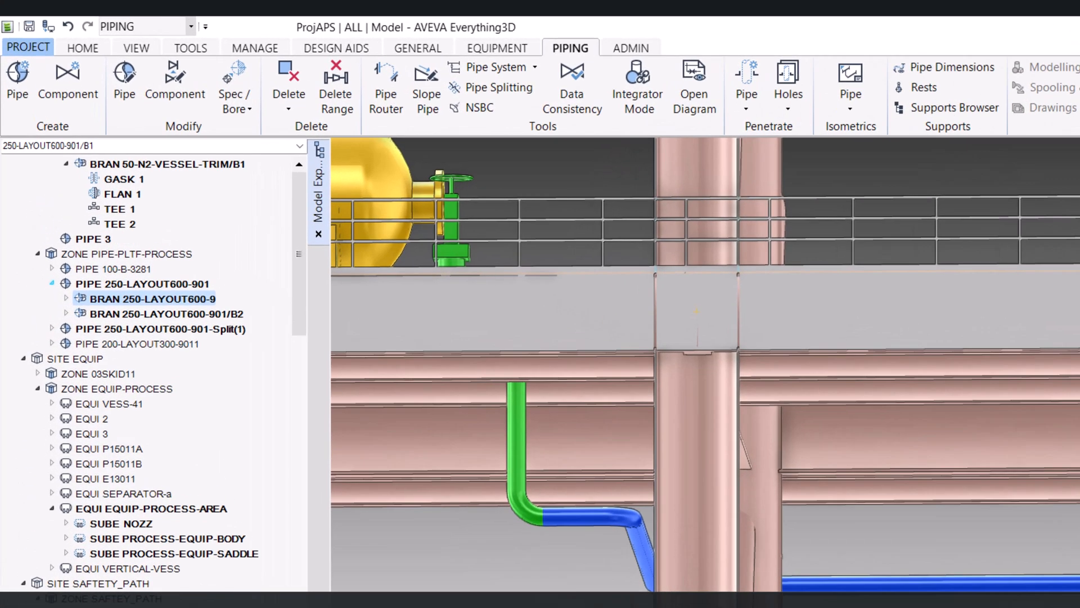
Inspect the split in the hierarchy and 3D view by highlighting the branch of PIPE 250-LAYOUT600-901-Split(1).
click(39, 217)
click(115, 229)
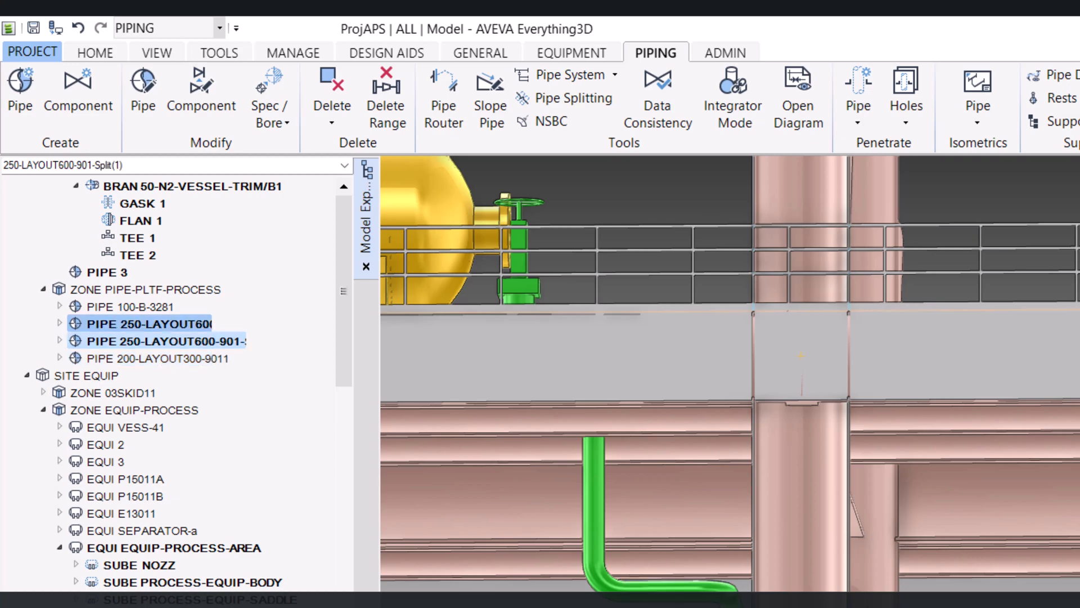
click(141, 324)
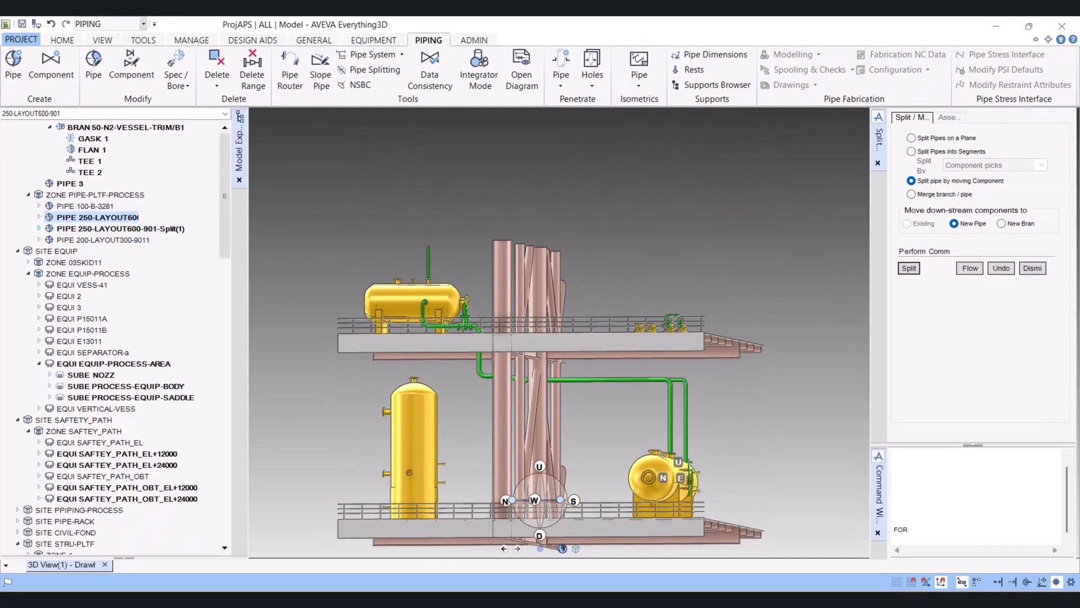
click(58, 331)
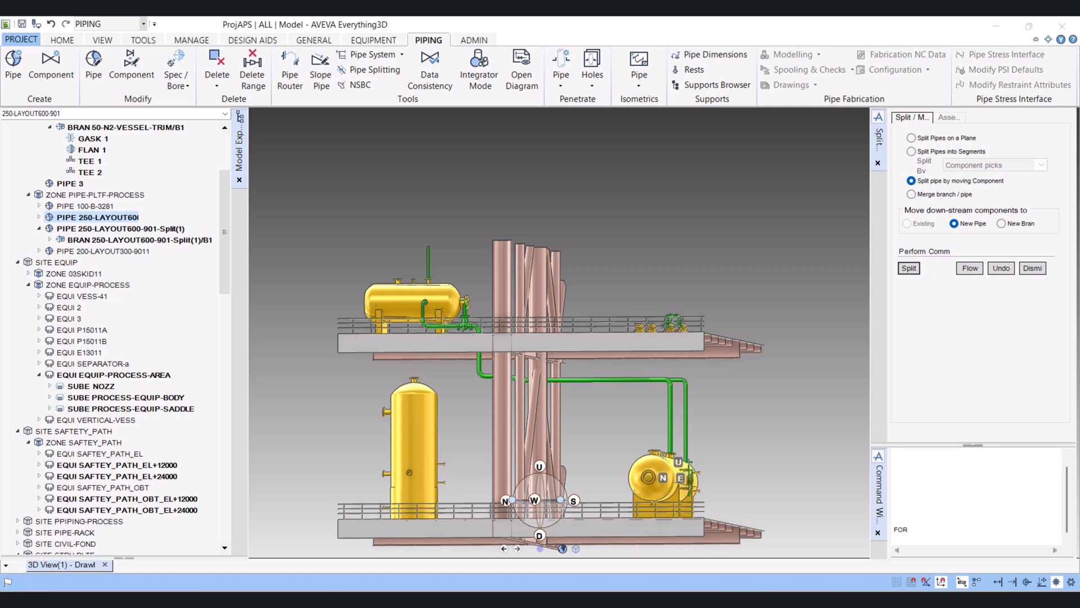
click(124, 240)
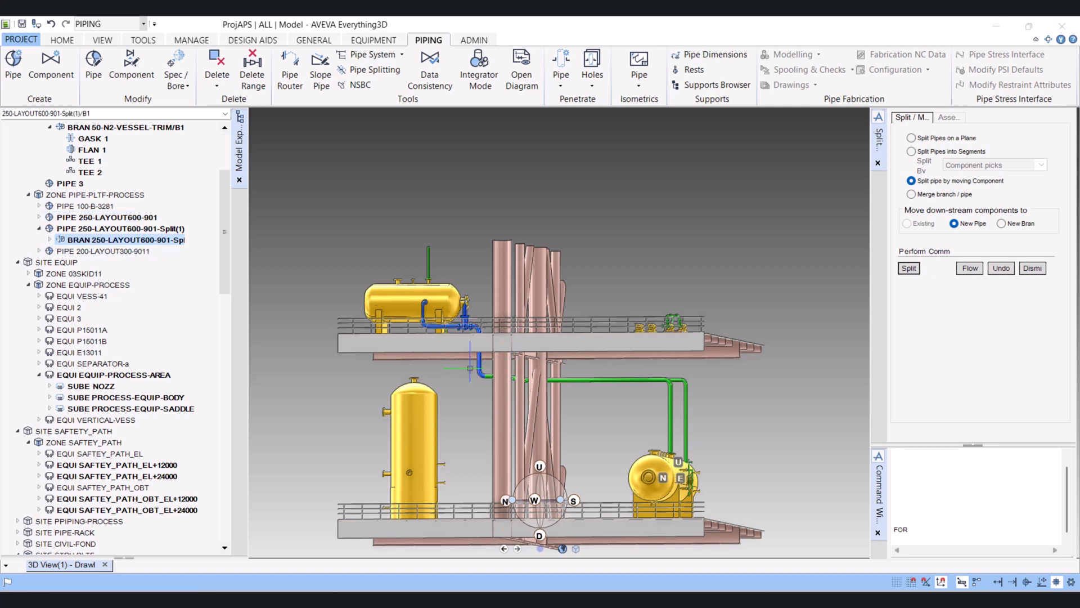
scroll(521, 391, up, 3)
middle_drag(522, 391, 429, 345)
middle_drag(686, 491, 673, 478)
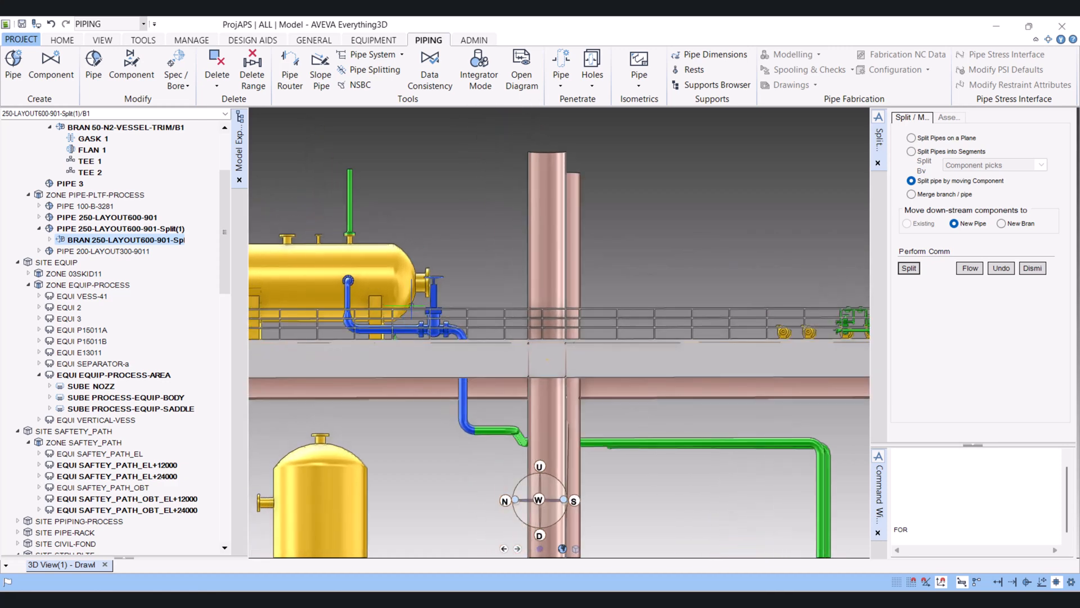
middle_drag(731, 457, 717, 450)
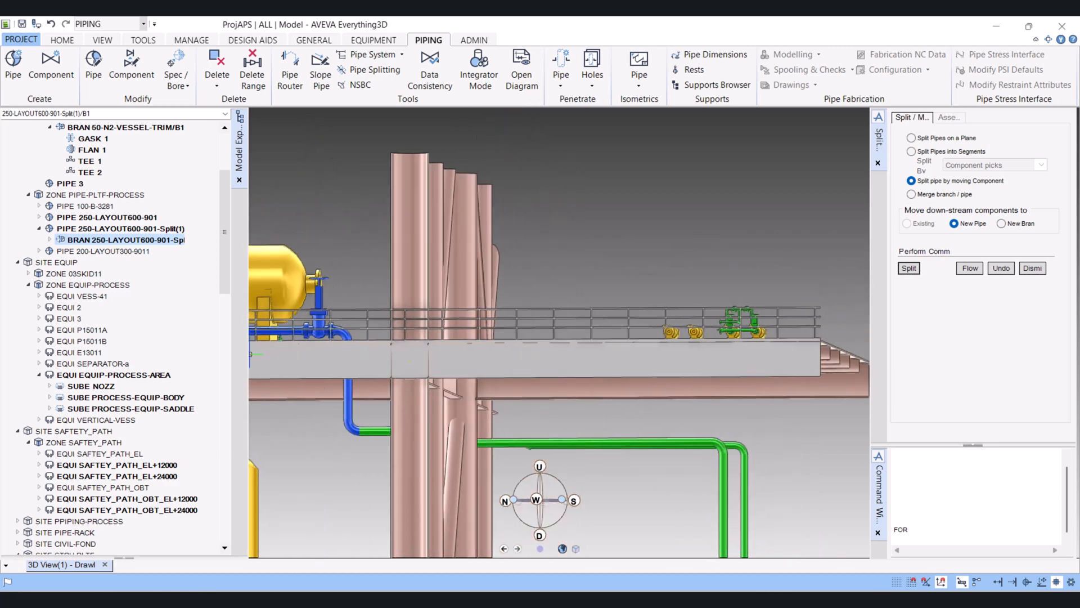
Check which piping stays in the original pipe by highlighting its branches 250-LAYOUT600-901/B1 and /B2.
click(718, 445)
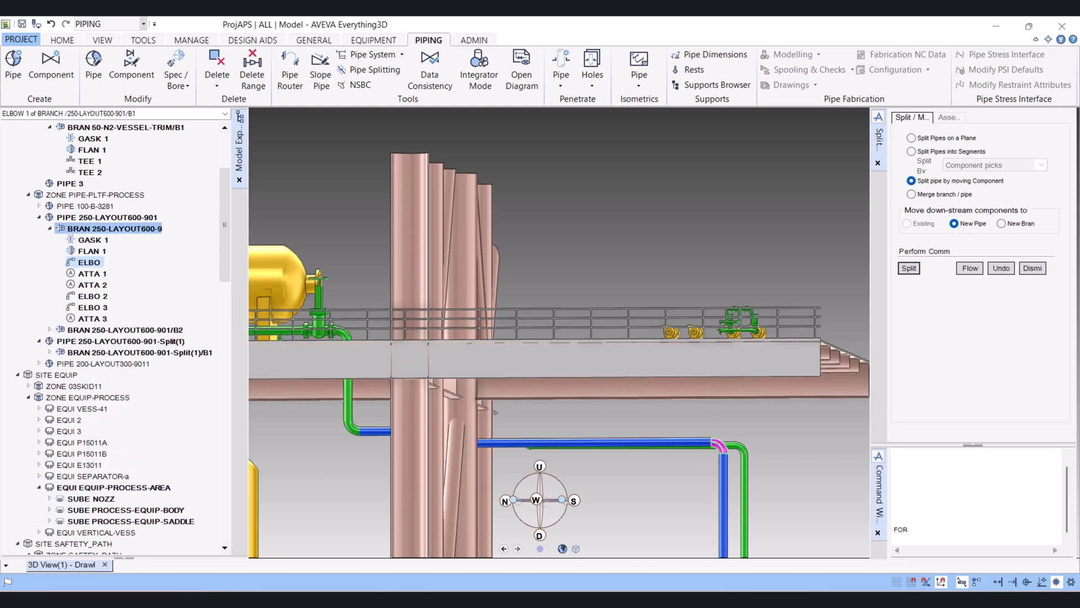
click(95, 229)
click(49, 228)
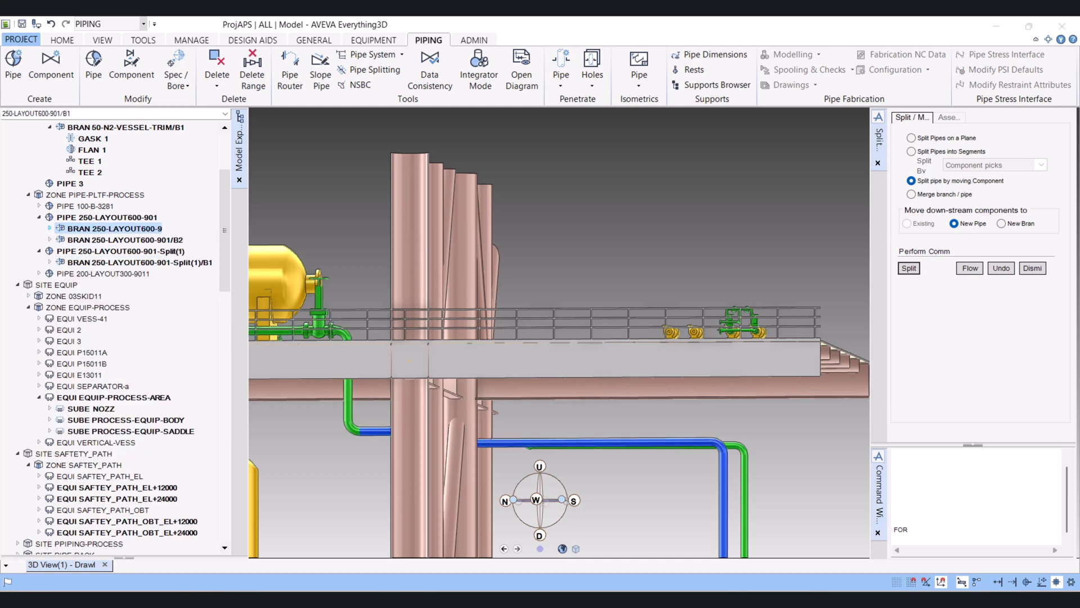
scroll(589, 409, down, 1)
scroll(588, 409, down, 4)
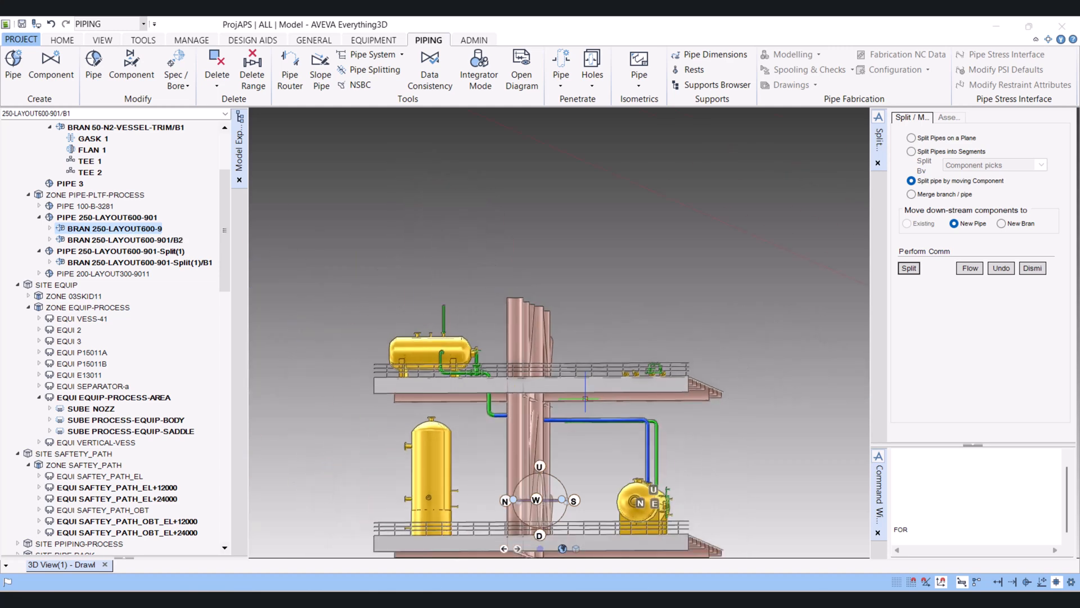
scroll(524, 439, up, 4)
scroll(523, 440, up, 1)
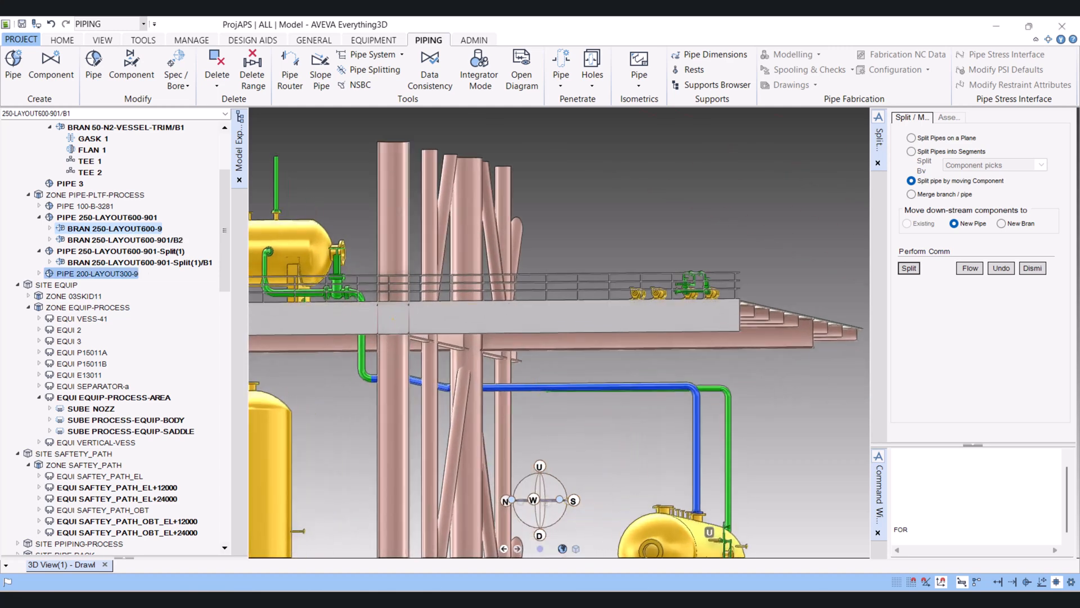
click(114, 240)
click(114, 229)
click(114, 241)
click(115, 229)
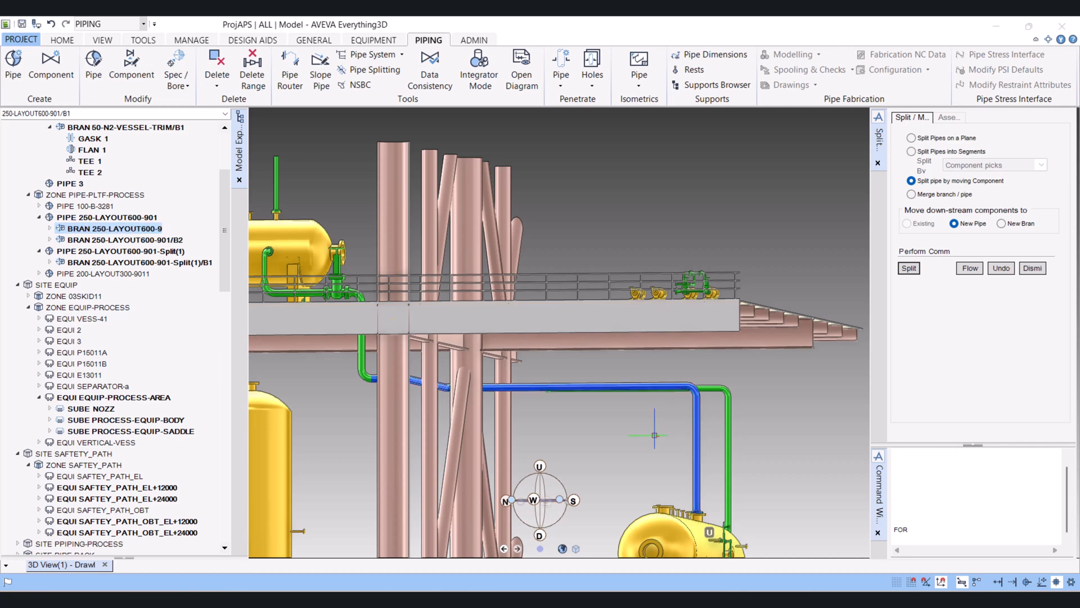
Check which branch owns the small valve under the upper vessel's line and compare it with the split pipe's branch.
scroll(613, 416, down, 3)
middle_drag(601, 386, 638, 429)
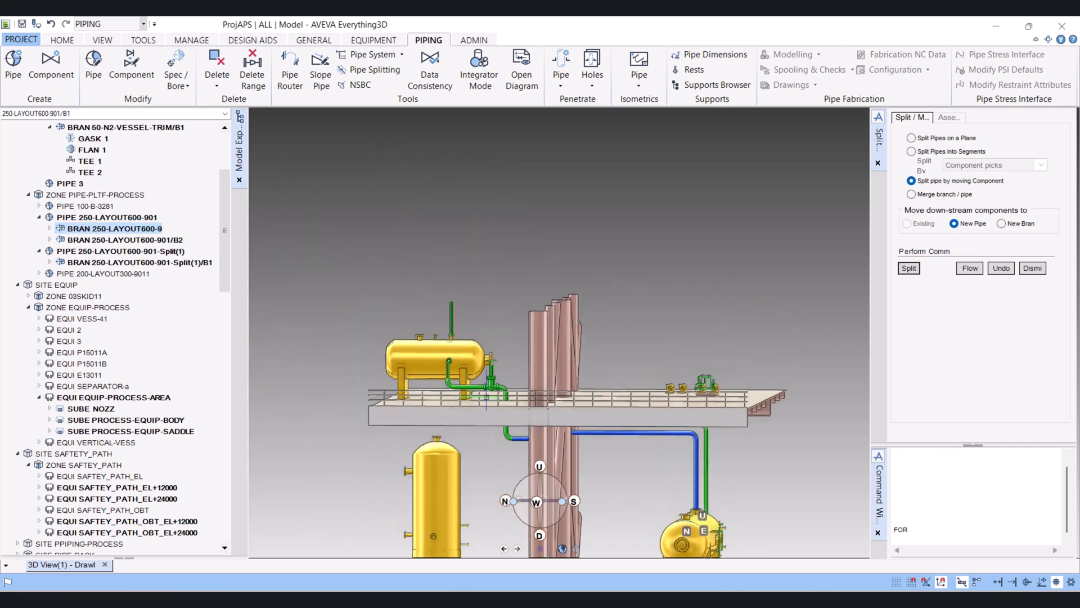
scroll(489, 388, up, 5)
click(464, 399)
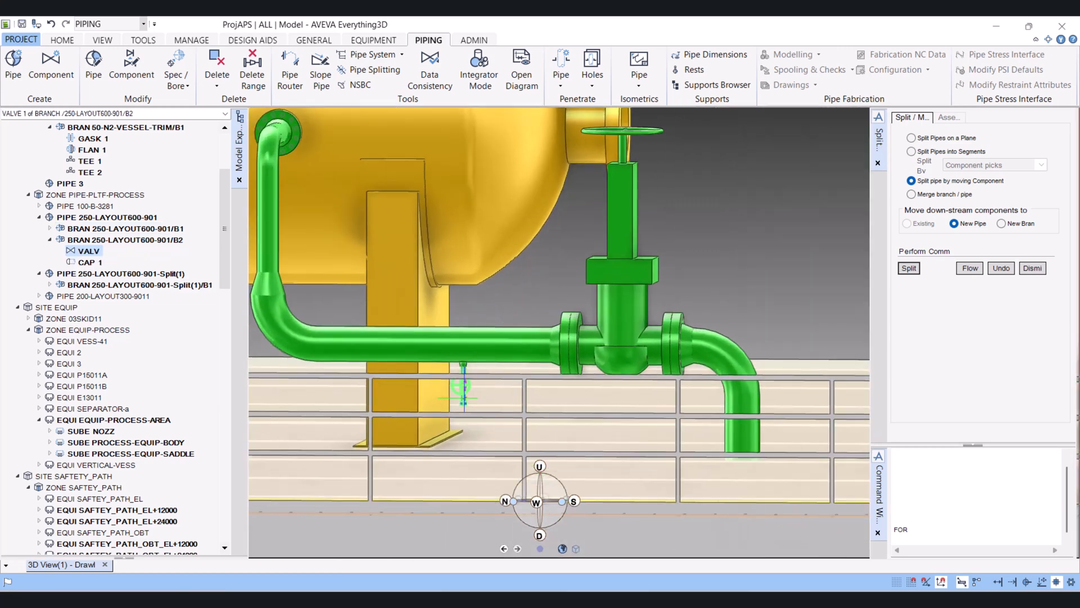
click(124, 285)
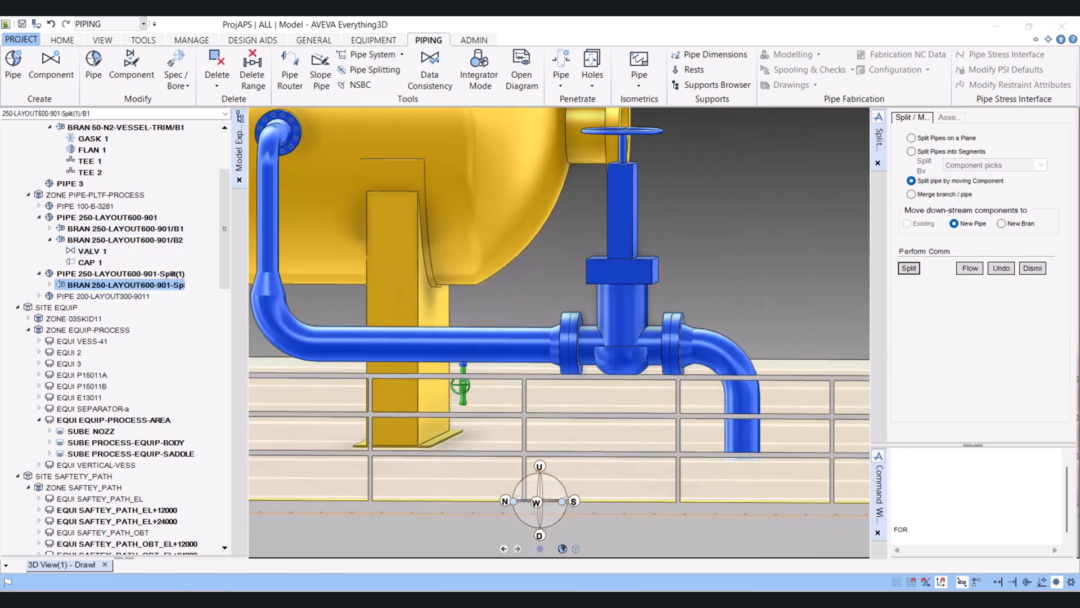
click(112, 274)
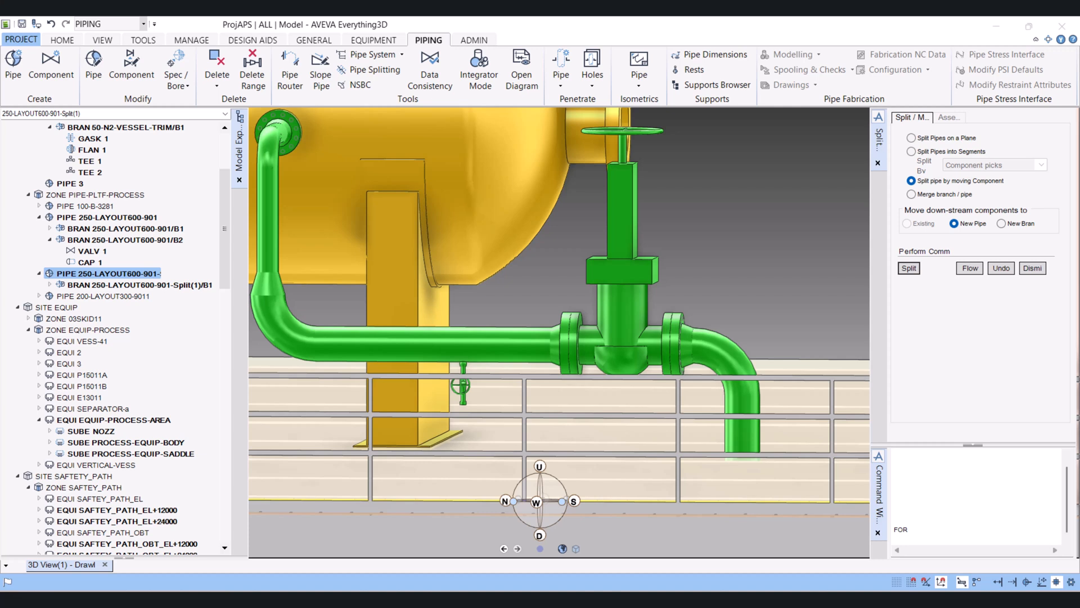
Select branch 250-LAYOUT600-901/B2 and store its name in variable 1 with the command VAR 1 NAM.
click(112, 240)
click(897, 538)
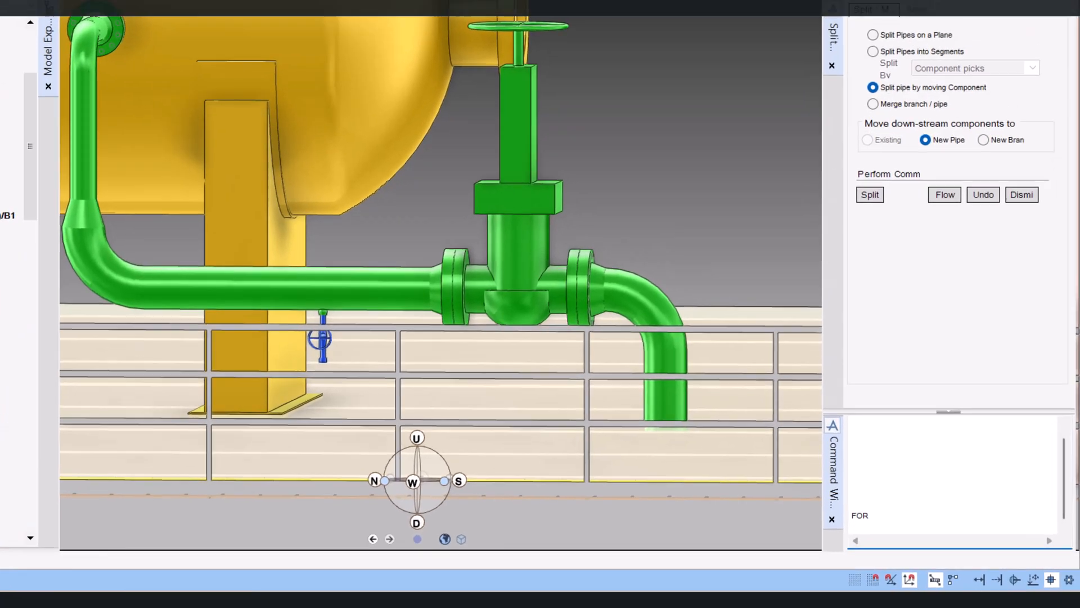
text(VAR)
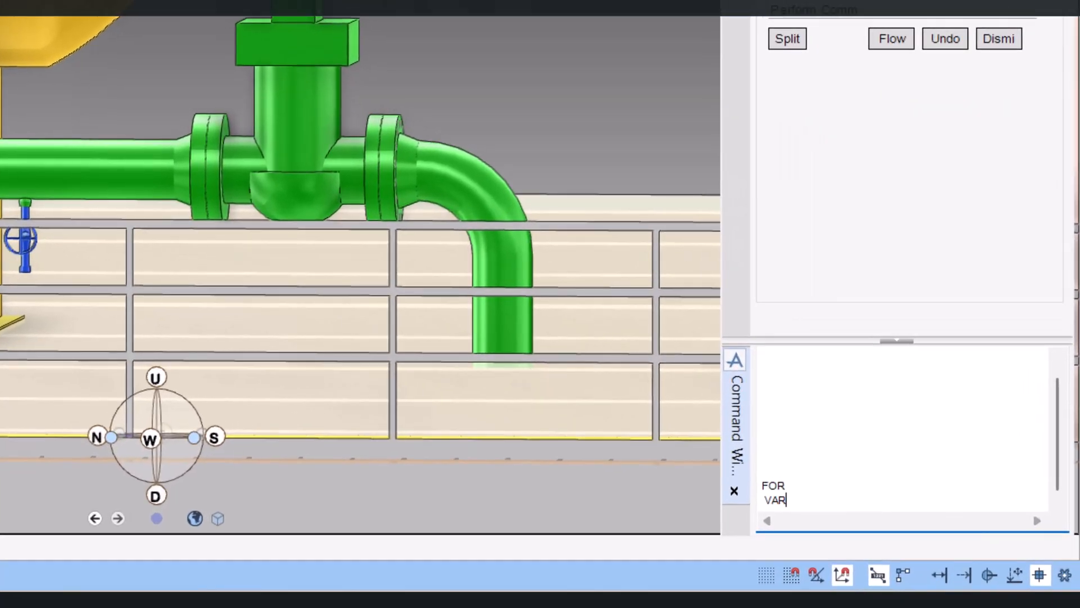
text( 1 NAM)
key(Return)
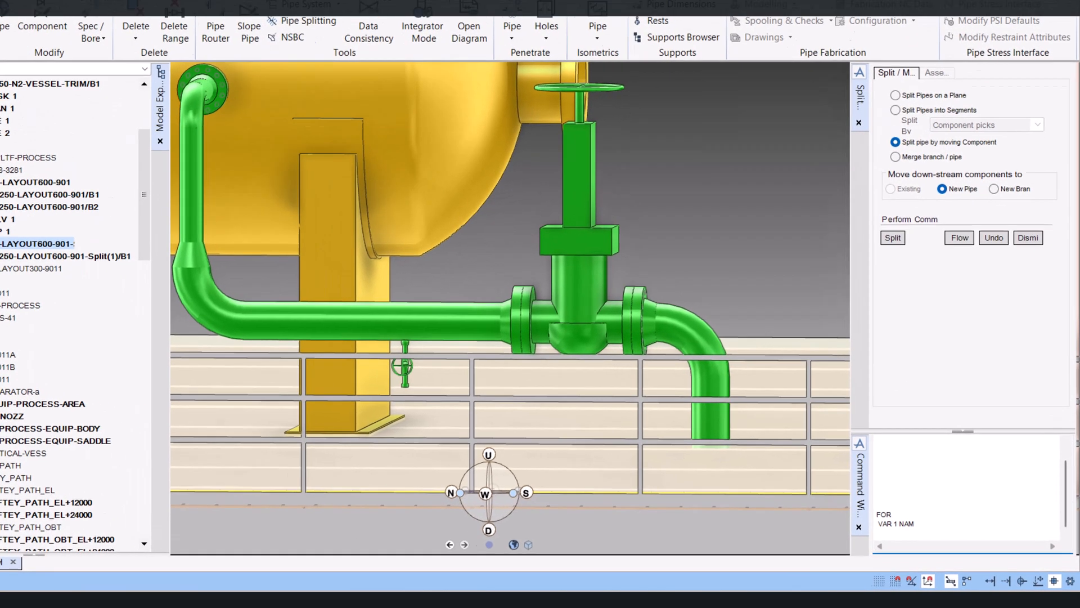
Move the stored branch 250-LAYOUT600-901/B2 under the split pipe with the command INCL $v1.
text(INCL $v!)
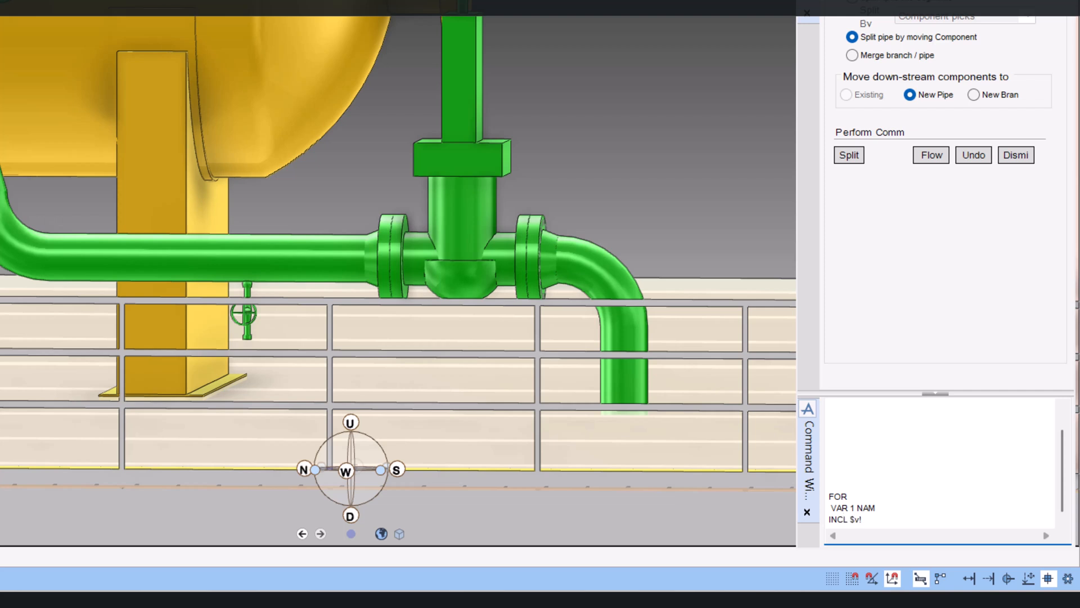
key(Return)
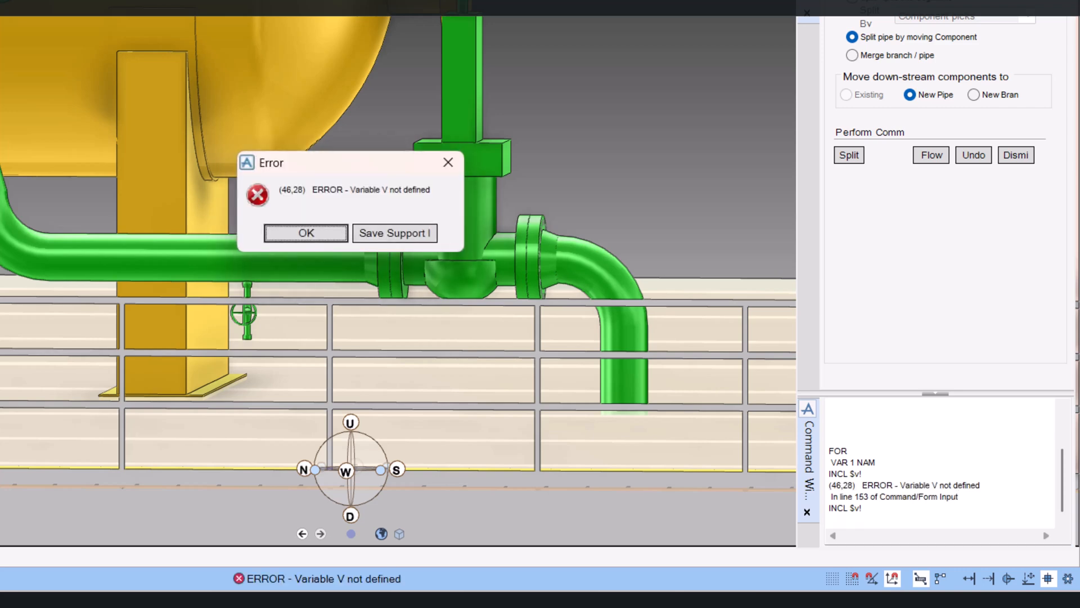
key(Return)
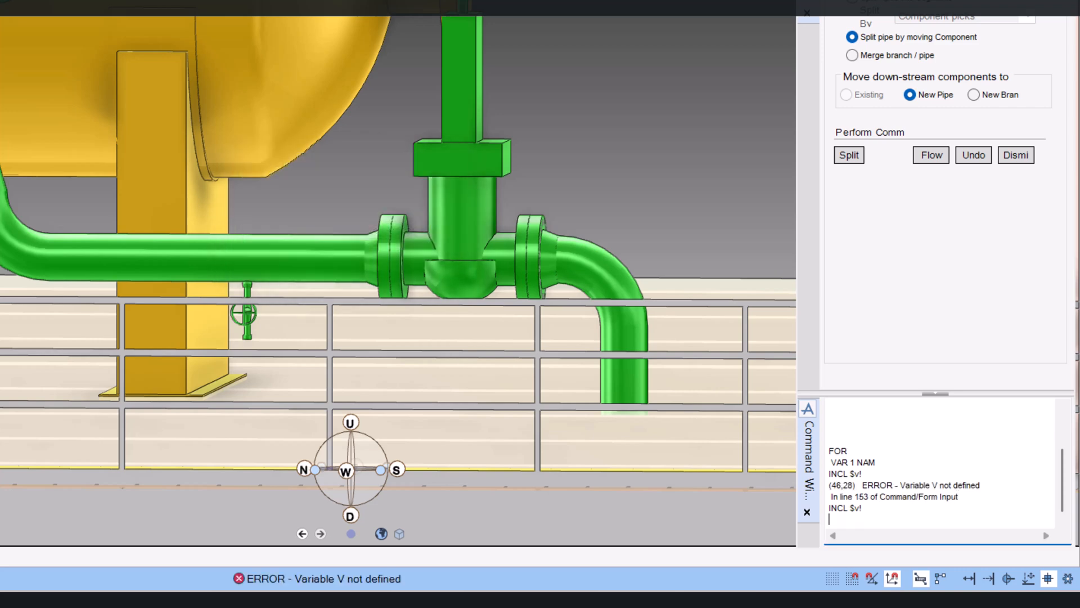
key(Return)
key(BackSpace)
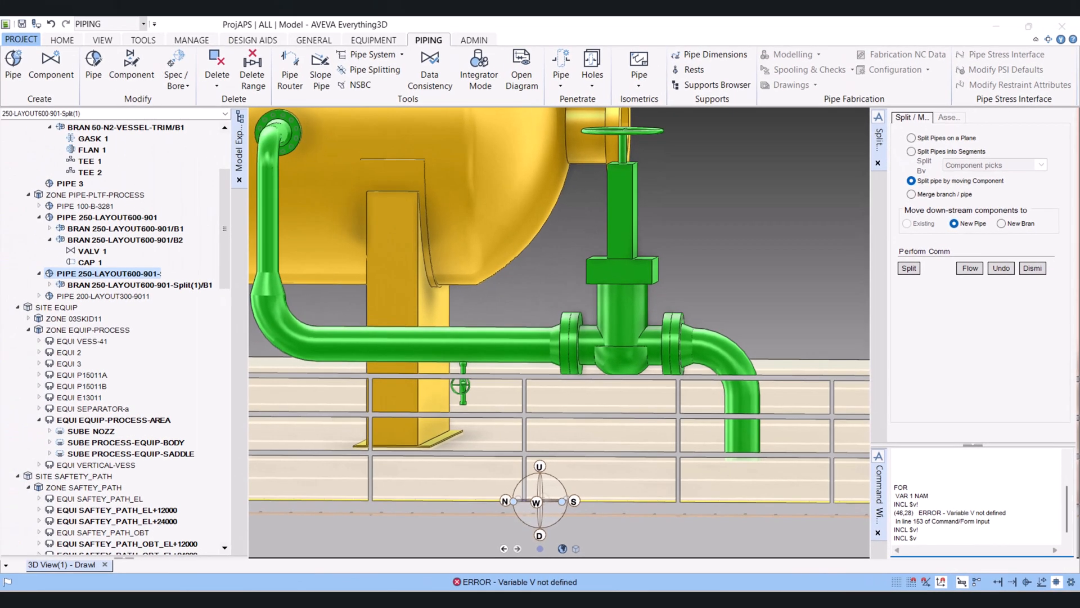
text(1)
key(Return)
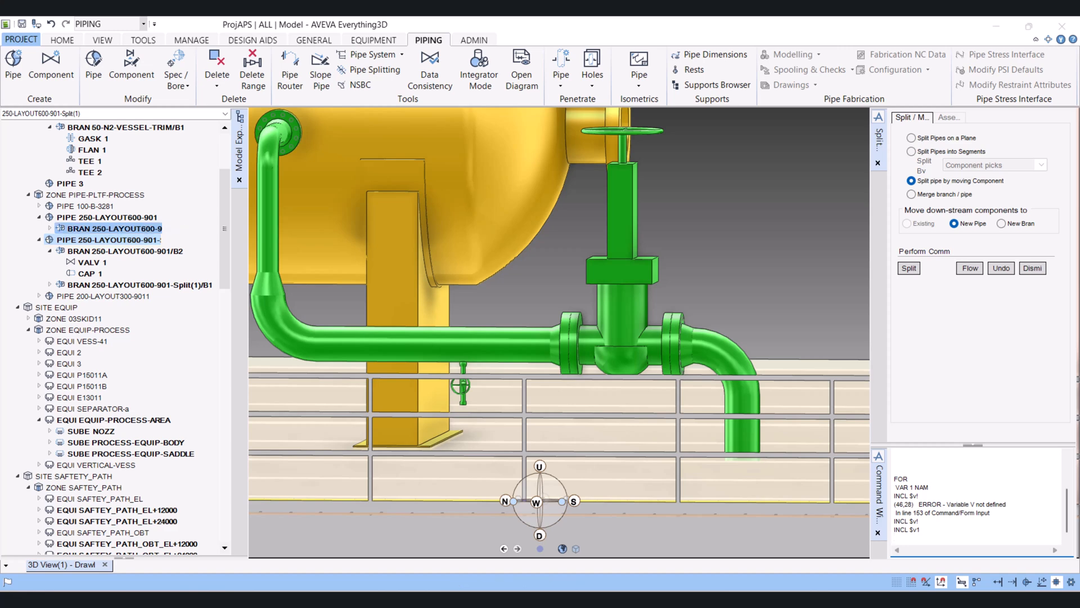
click(87, 274)
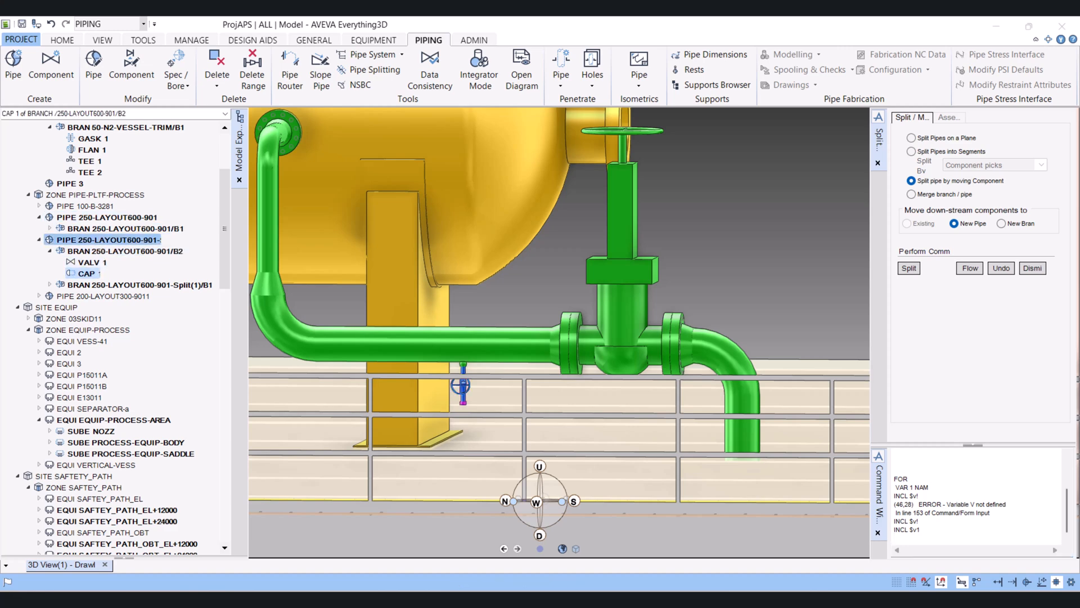
Rename the split pipe as 250-LAYOUT600-901-MEZZ, applying the Re-name all option to its members.
click(108, 239)
scroll(400, 317, down, 4)
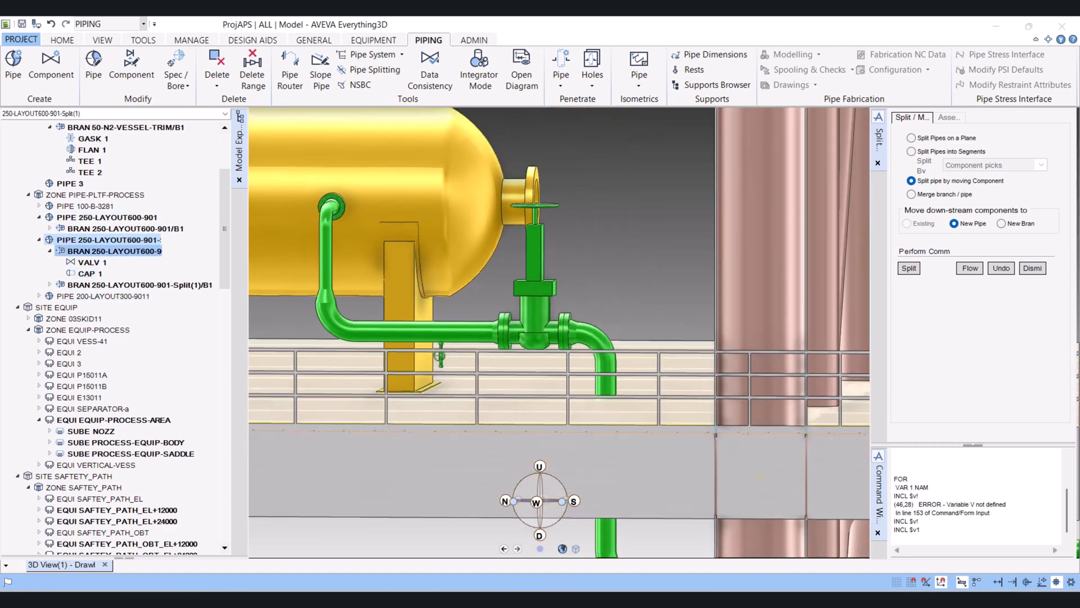
right_click(133, 241)
click(168, 275)
drag(187, 103, 207, 103)
click(207, 103)
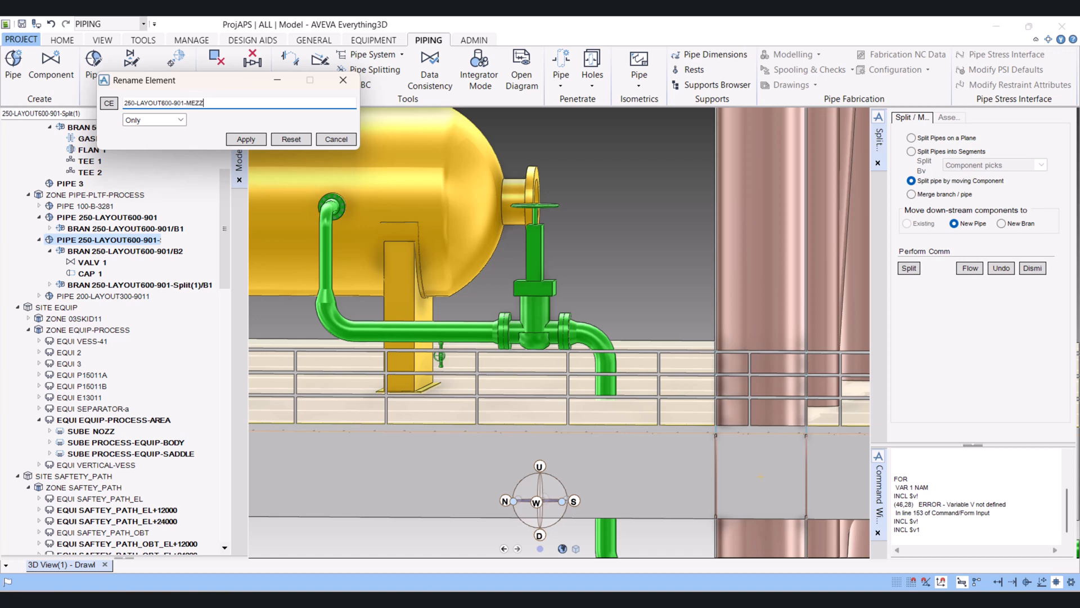
click(180, 119)
click(145, 135)
click(246, 139)
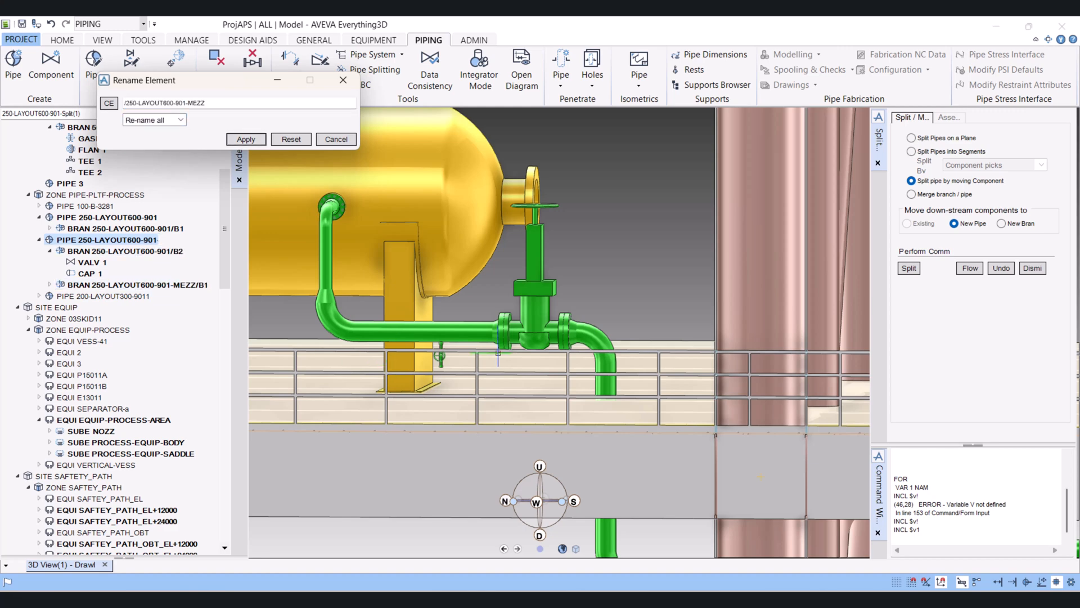
Examine the route of the piping left in branch 250-LAYOUT600-901/B1 between the upper deck and the lower vessel.
scroll(502, 356, down, 5)
scroll(453, 326, down, 3)
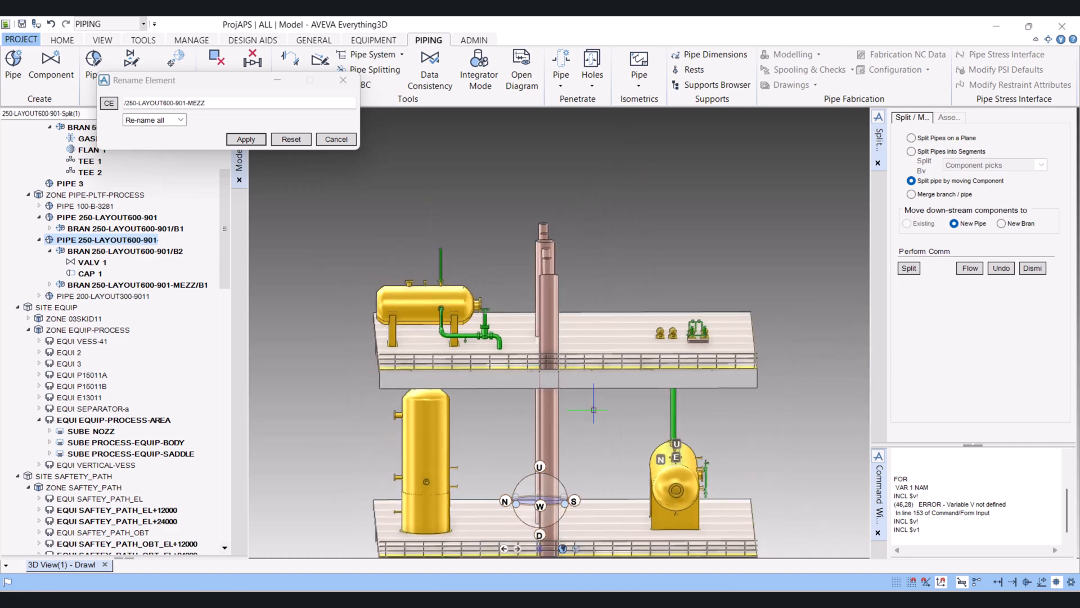
scroll(594, 348, down, 3)
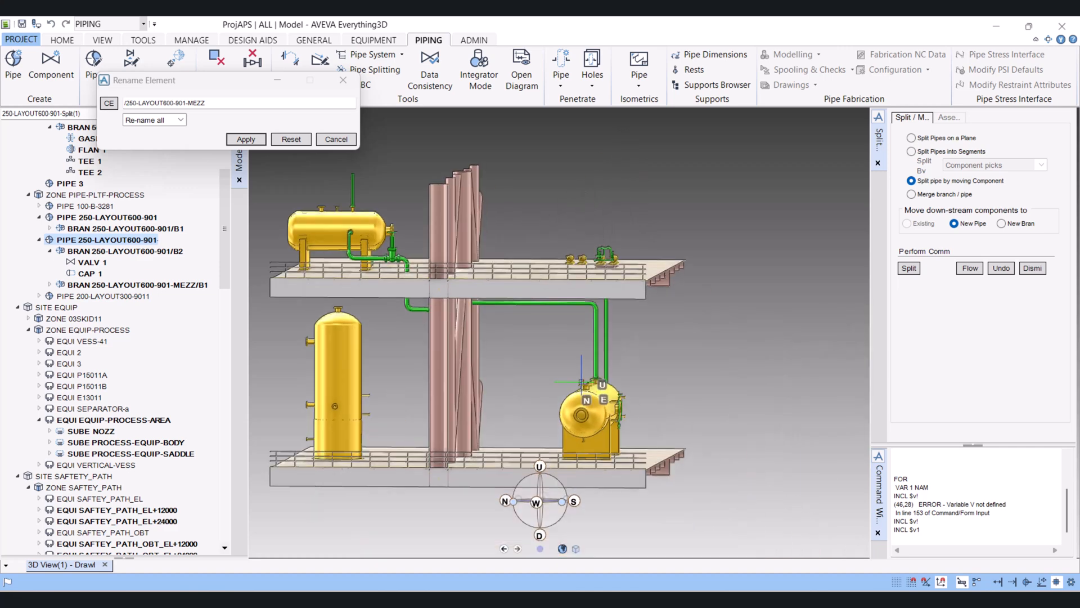
click(595, 334)
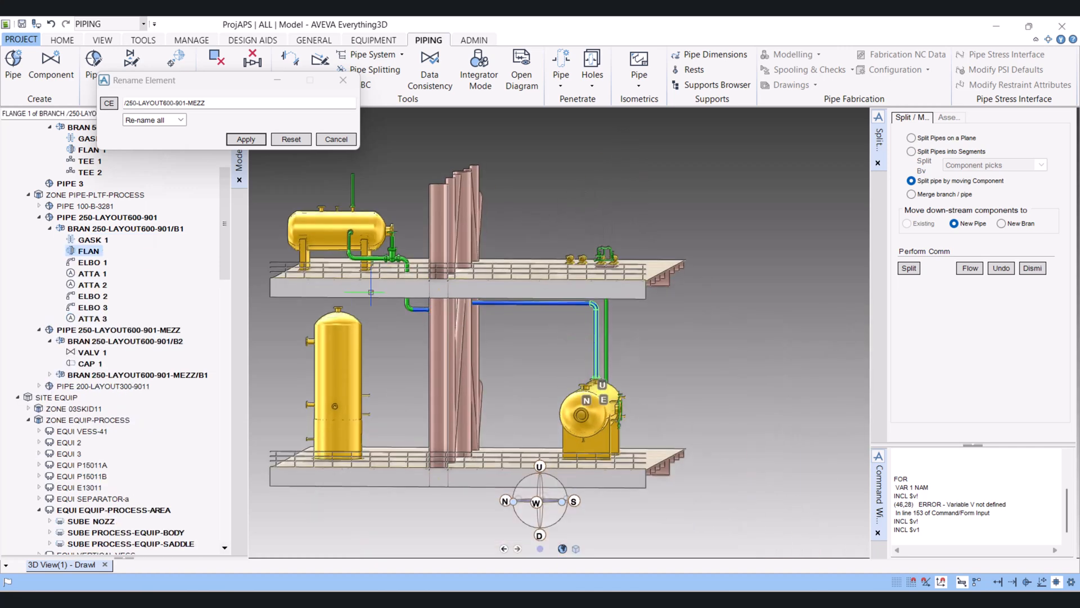
scroll(596, 312, up, 2)
click(596, 305)
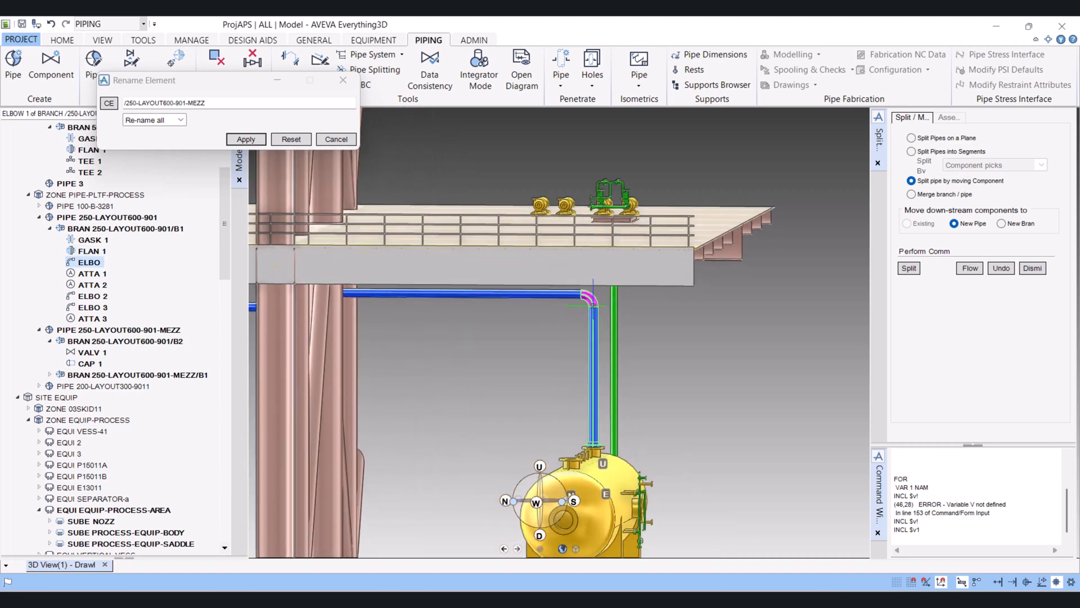
scroll(557, 324, down, 3)
middle_drag(549, 328, 560, 320)
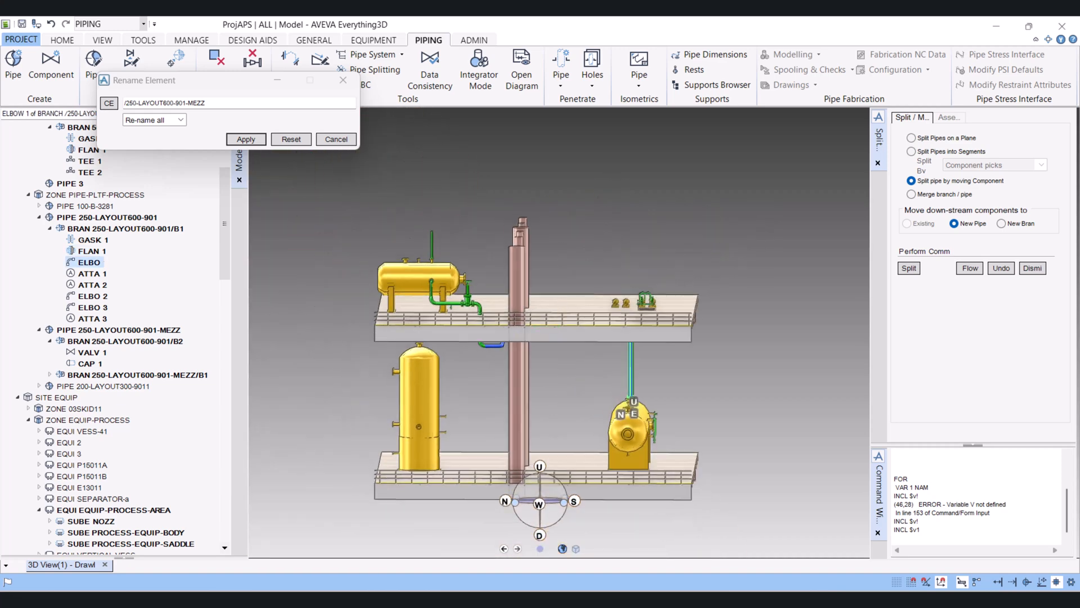
Split branch 250-LAYOUT600-901/B1 by moving components downstream of the elbow under the upper deck to a new branch.
click(49, 228)
click(113, 228)
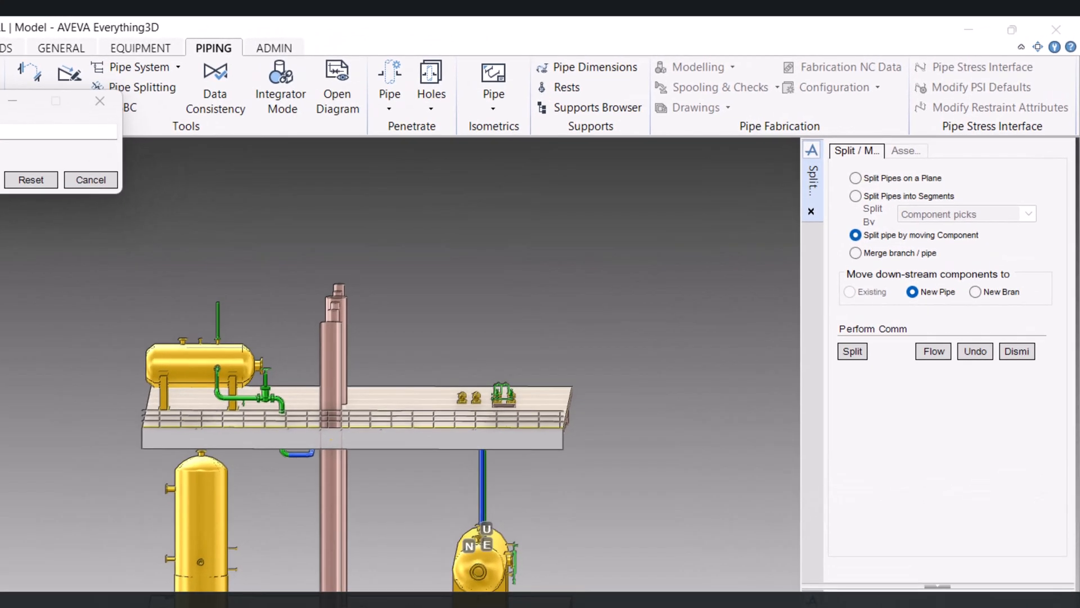
click(855, 253)
click(856, 235)
click(975, 292)
click(853, 351)
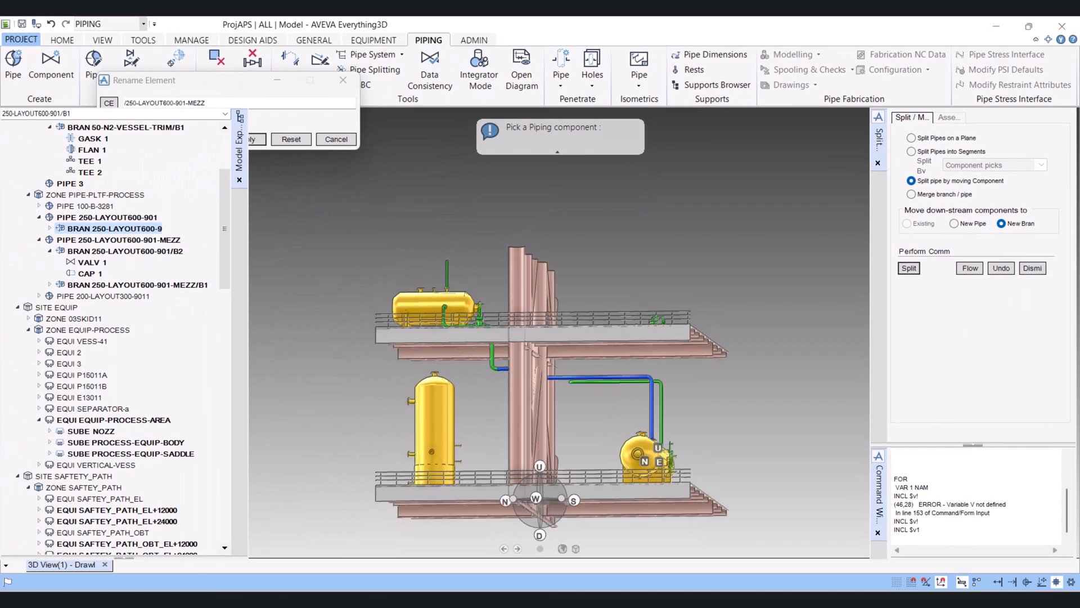
scroll(492, 370, up, 5)
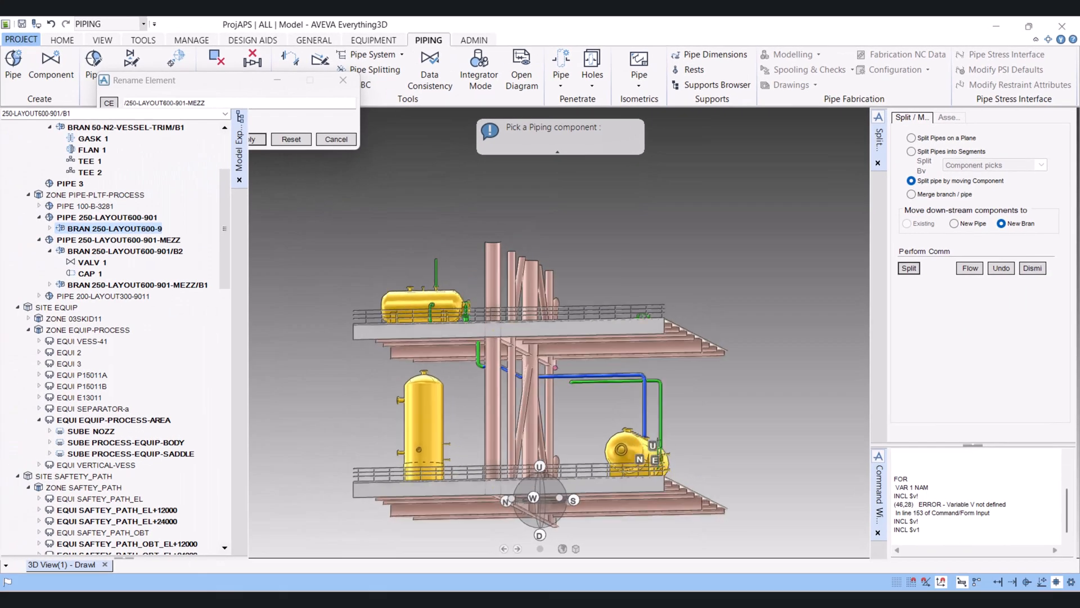
scroll(493, 370, up, 8)
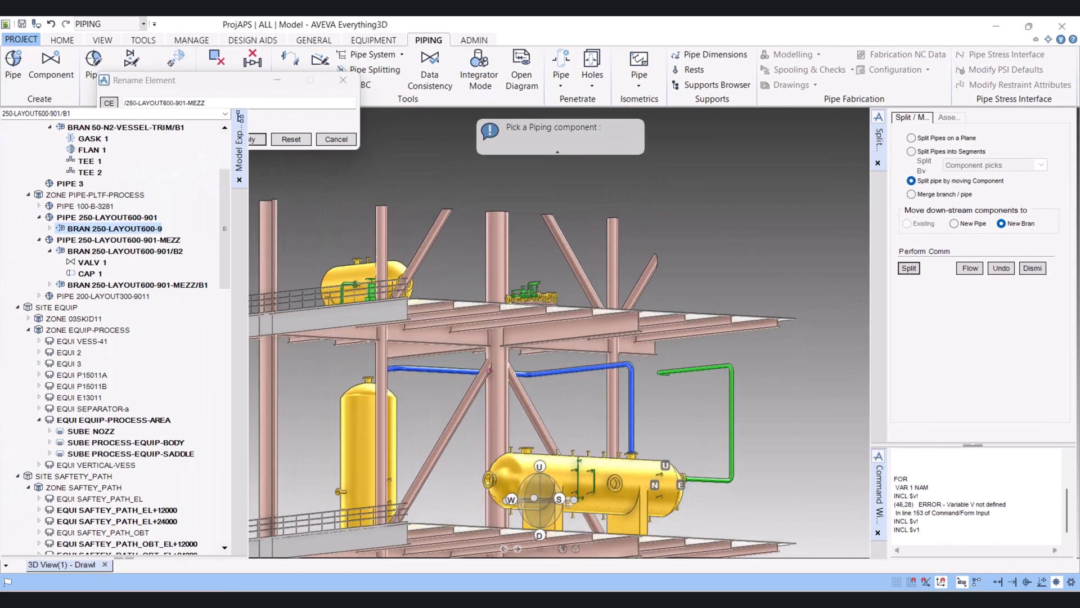
scroll(493, 370, up, 1)
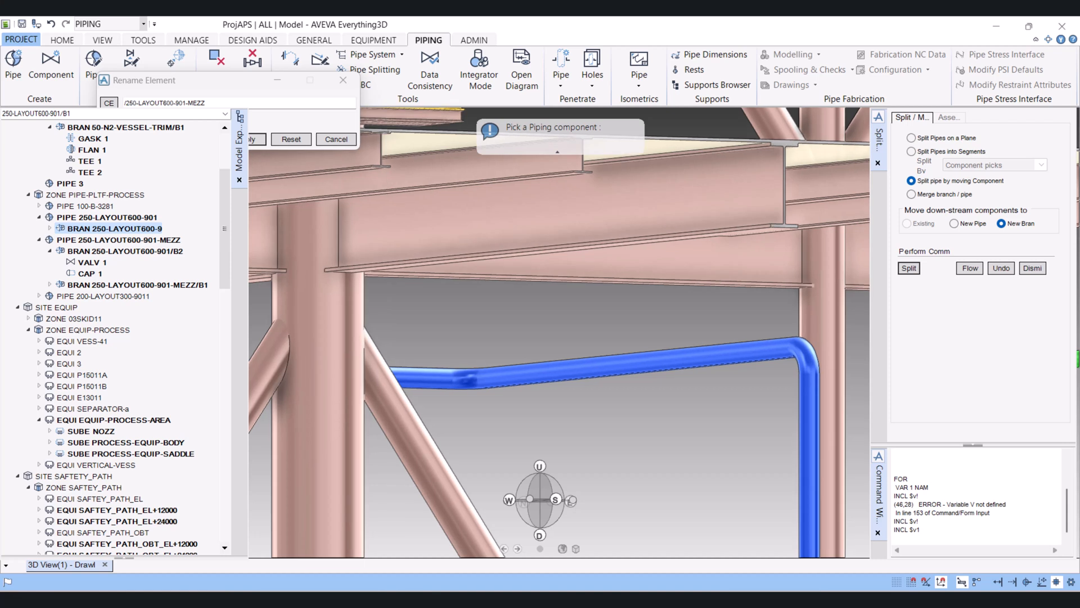
click(470, 378)
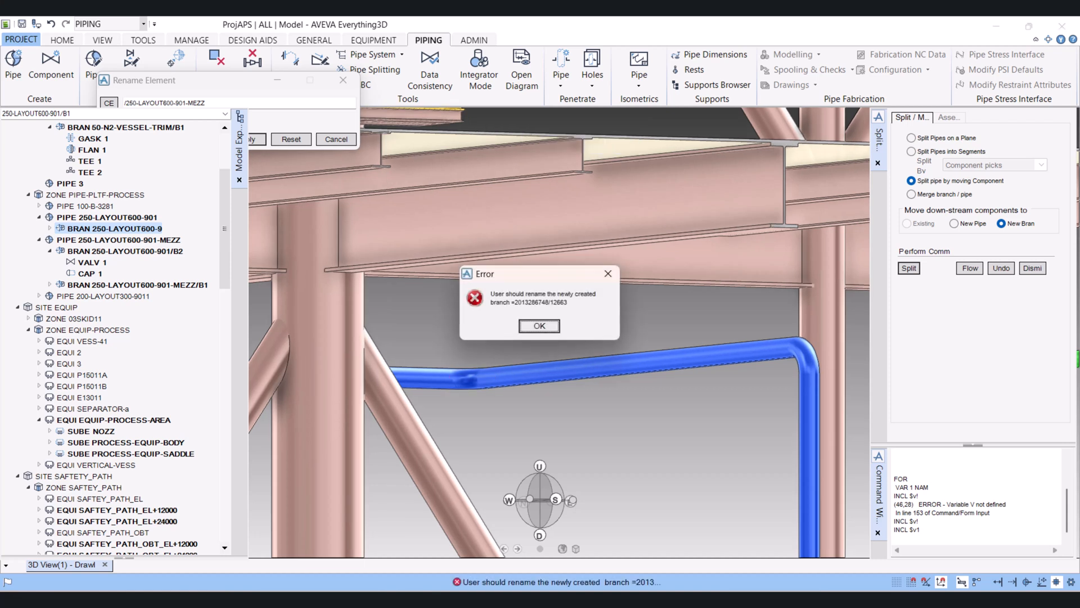
click(539, 326)
Compare the extents of the new branch and 250-LAYOUT600-901/B1 by highlighting each one in the model.
scroll(619, 326, down, 2)
scroll(648, 335, down, 3)
click(82, 240)
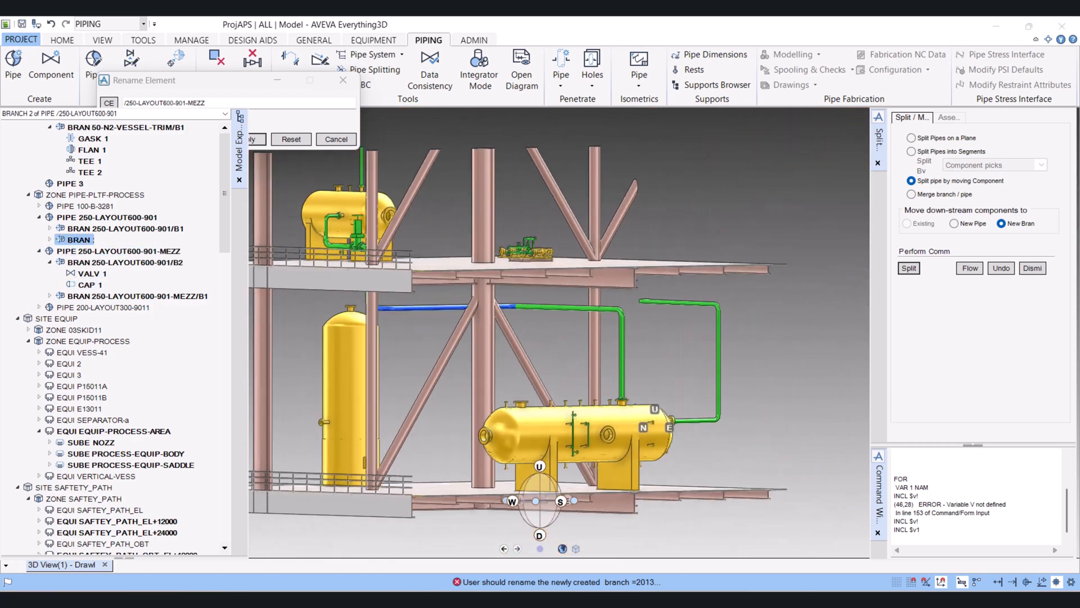
click(125, 229)
click(82, 240)
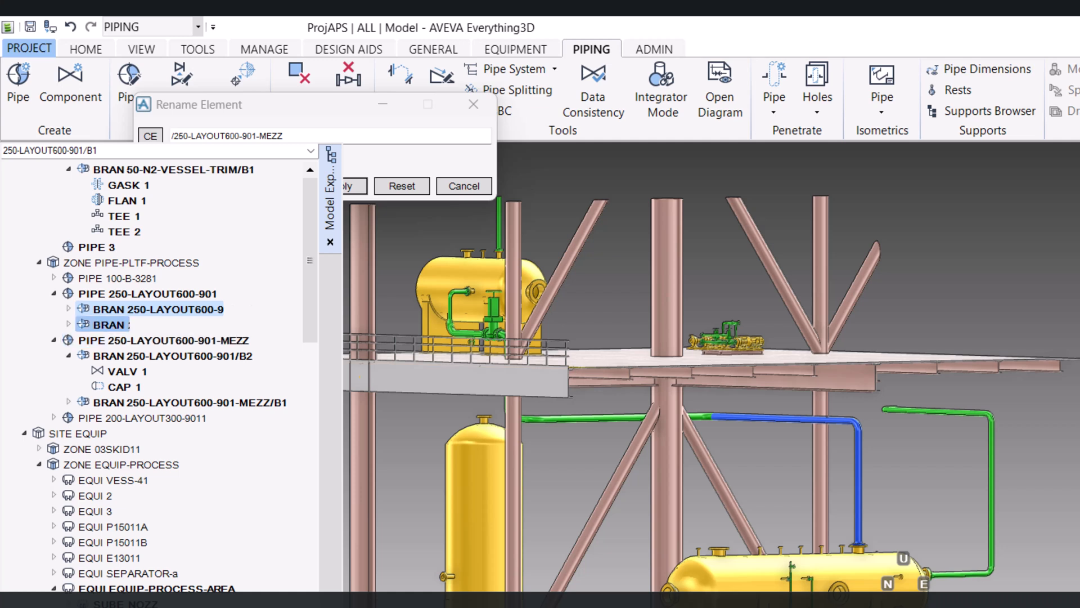
Query the name of branch 250-LAYOUT600-901/B1 and name the new branch /250-LAYOUT600-901/B3.
click(158, 309)
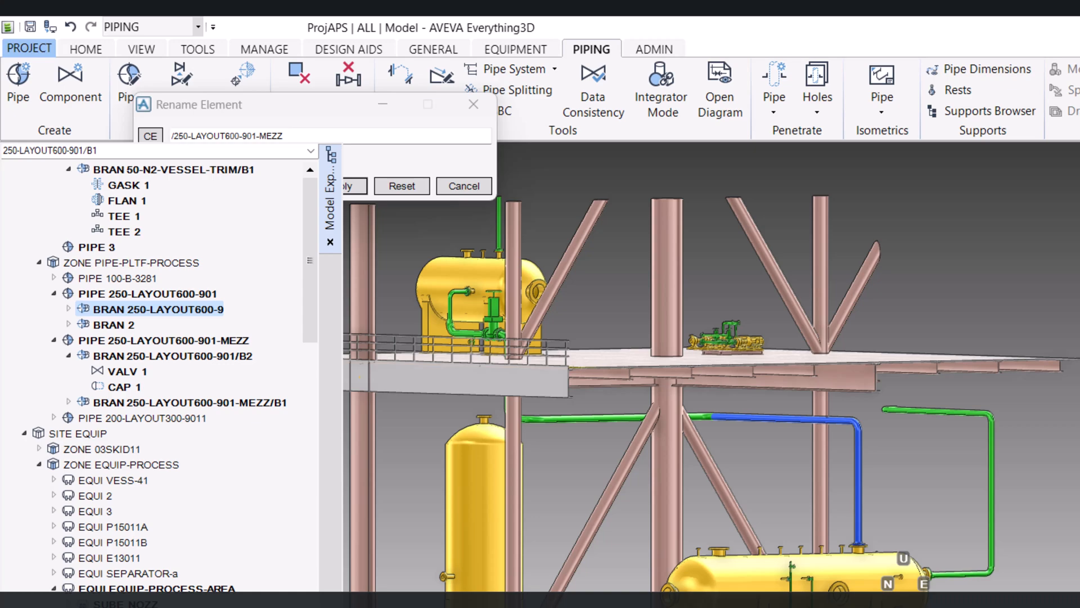
click(114, 325)
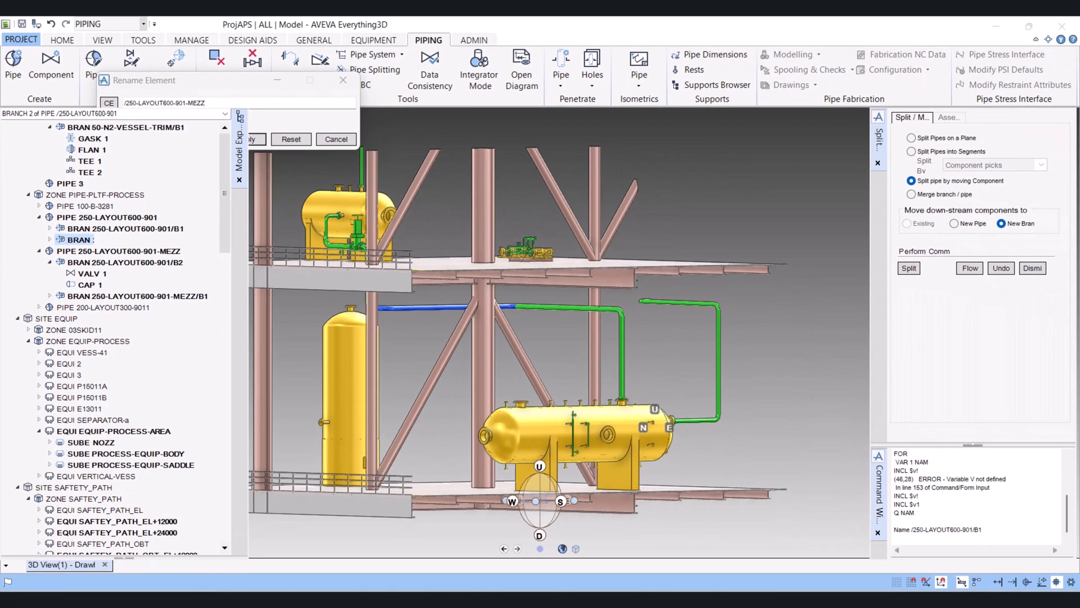
double_click(972, 529)
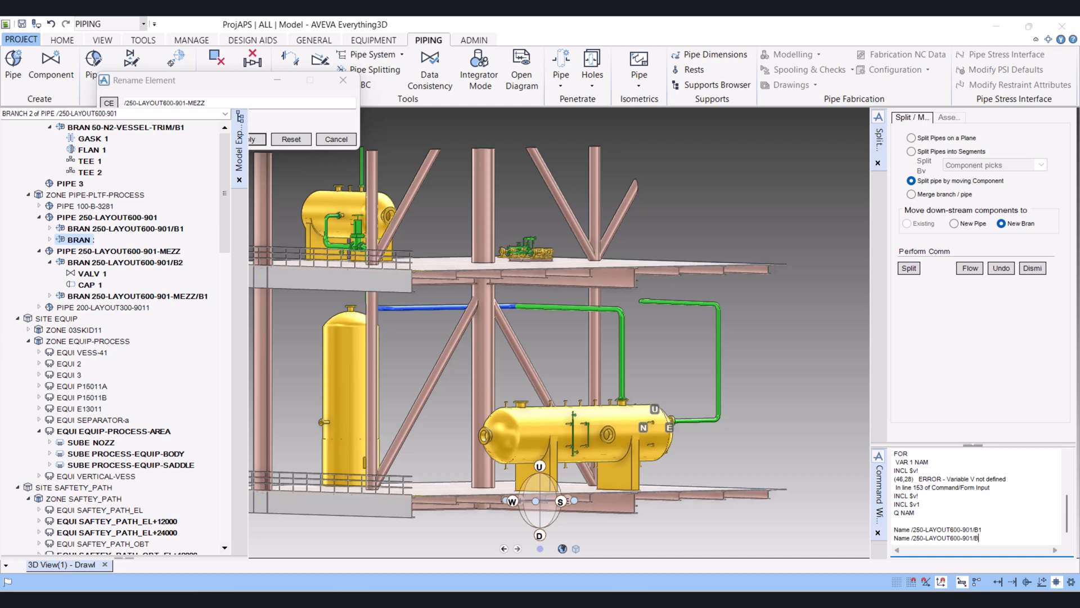
key(Return)
key(Return)
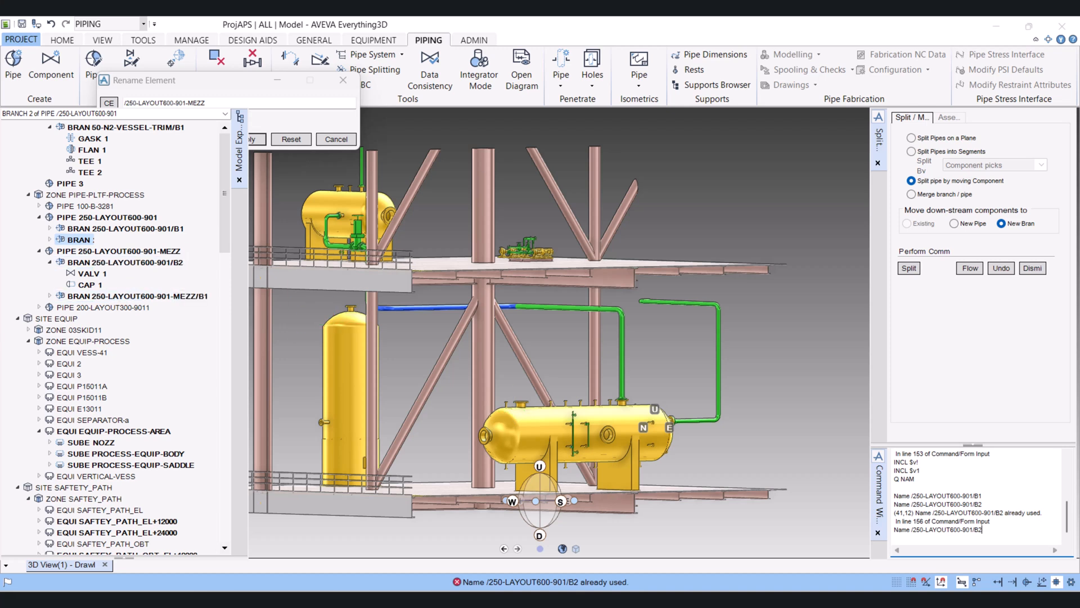
key(Return)
text(3)
key(Return)
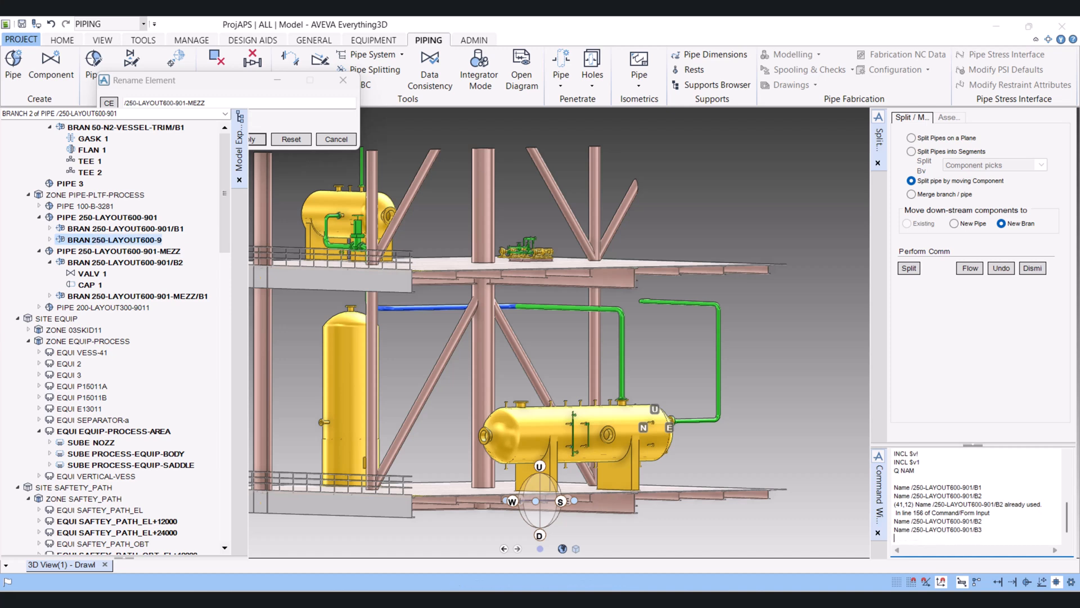
Query the name of the MEZZ pipe's main branch and rename its valve branch as /250-LAYOUT600-901-MEZZ/B2.
click(125, 262)
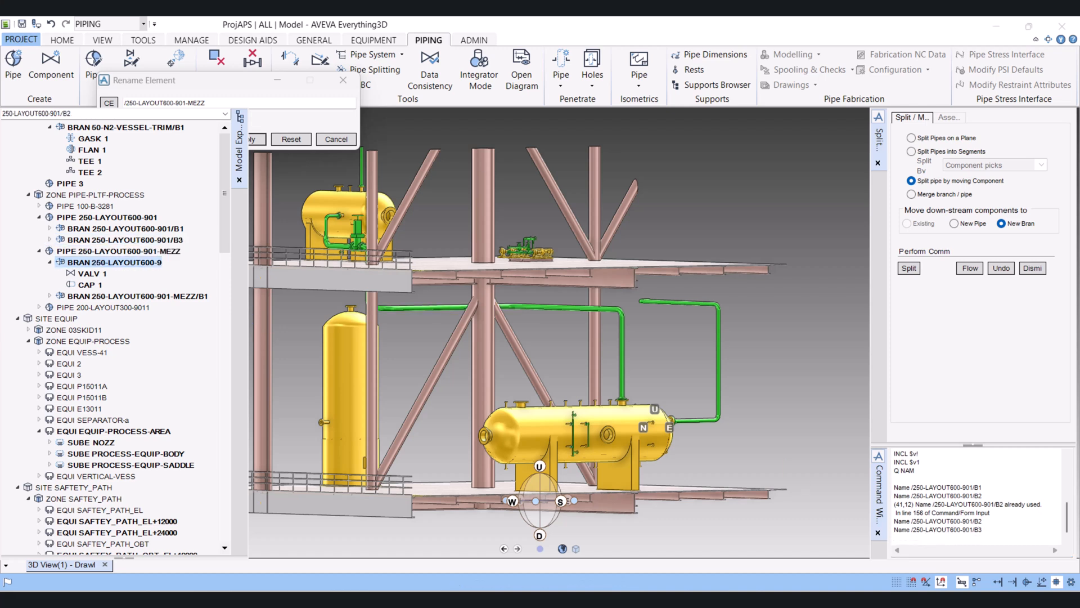
click(89, 273)
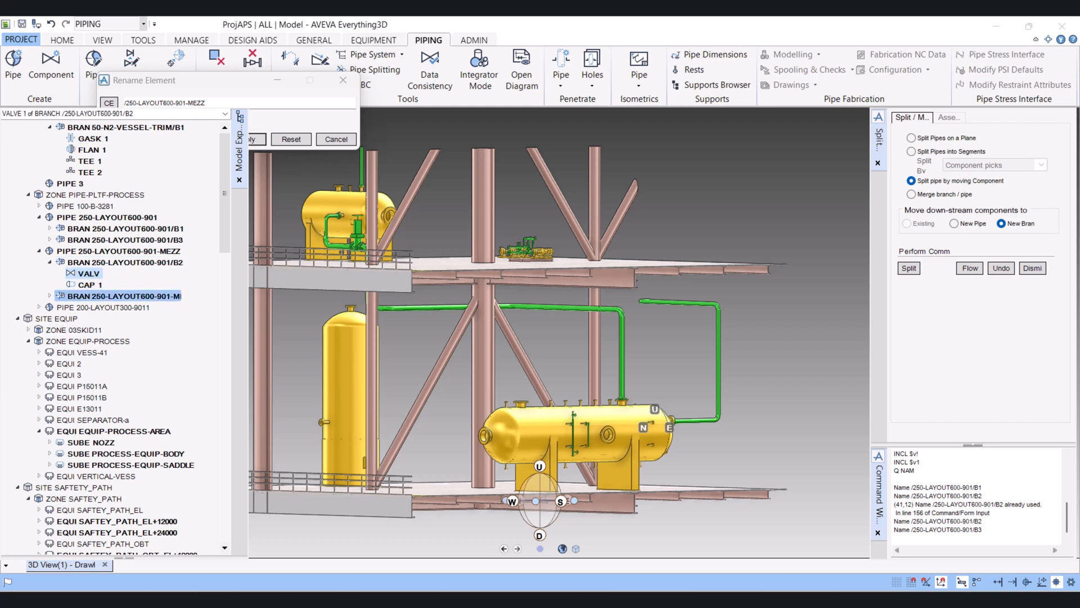
click(124, 296)
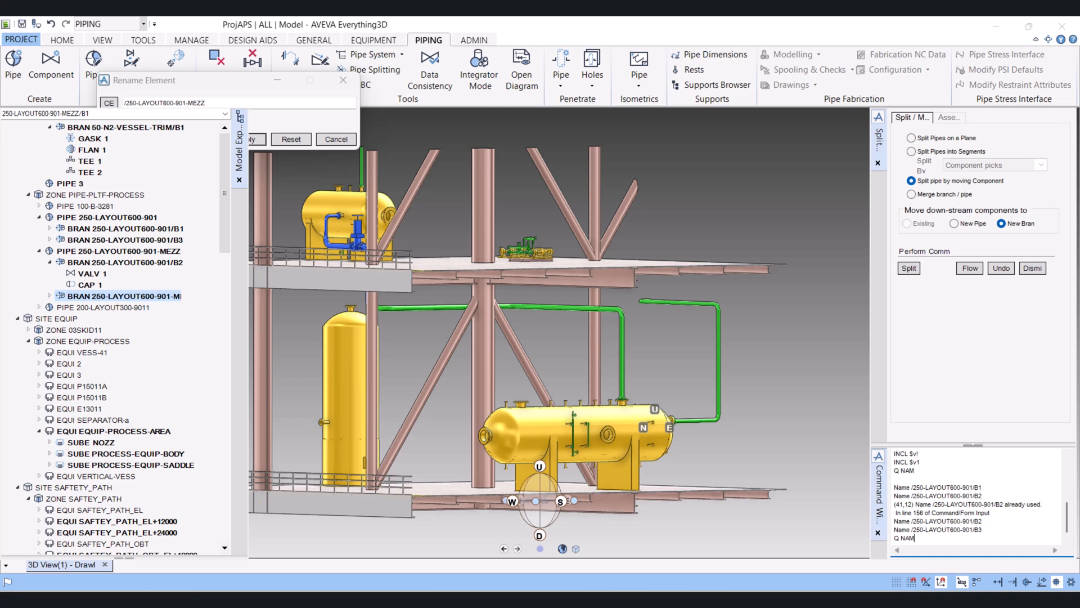
click(114, 262)
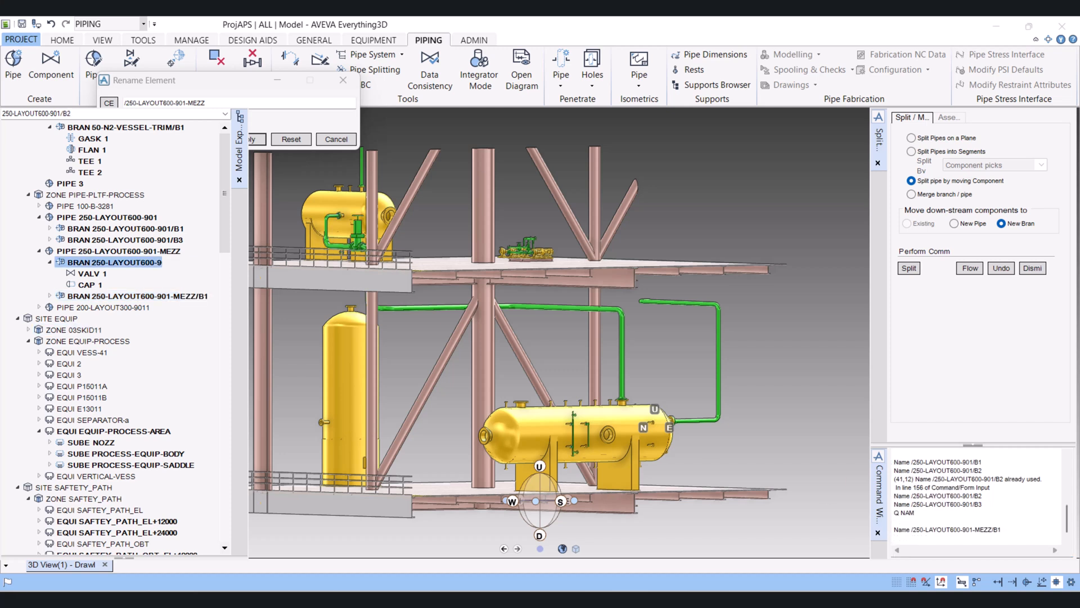
click(922, 521)
text(Name /250-LAYOUT600-901-MEZZ/B1)
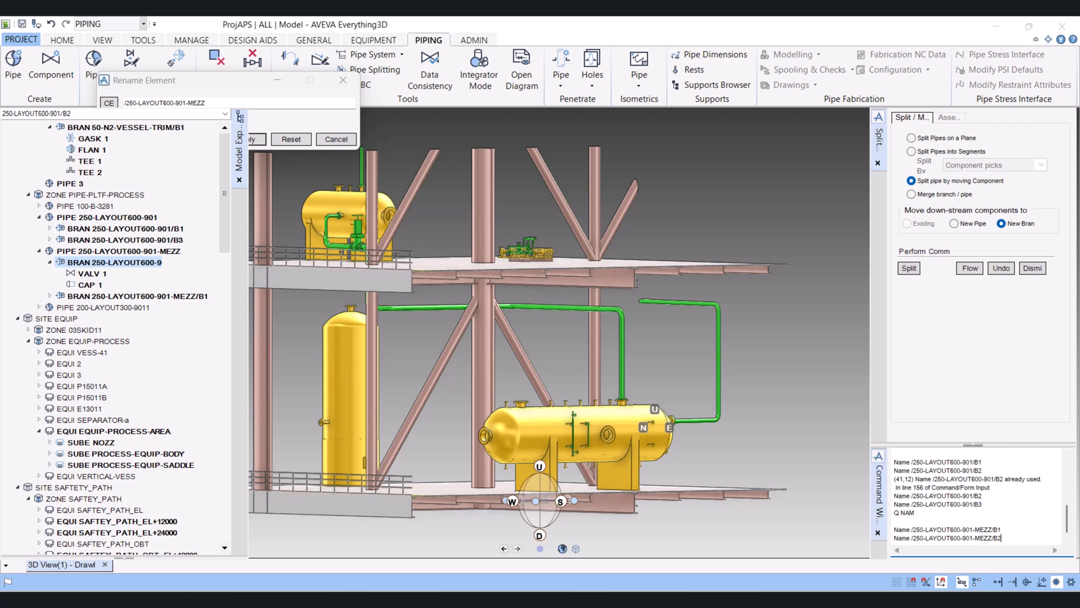
key(Return)
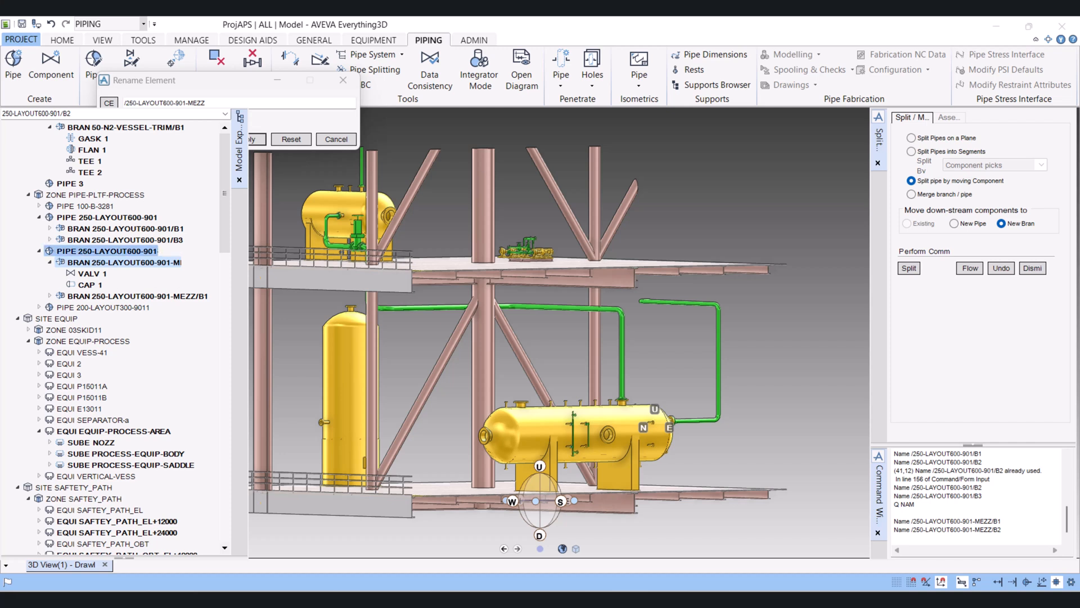
Rename branch 250-LAYOUT600-901/B3 as /250-LAYOUT600-901/B2 and close the renaming dialog.
click(115, 239)
click(956, 487)
key(Return)
key(Return)
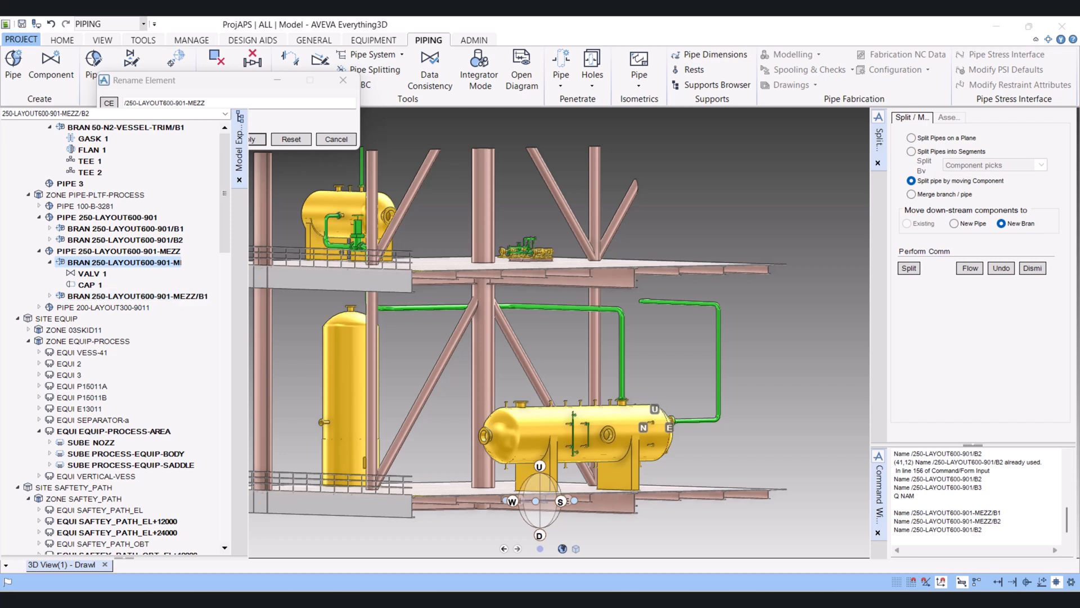
click(337, 139)
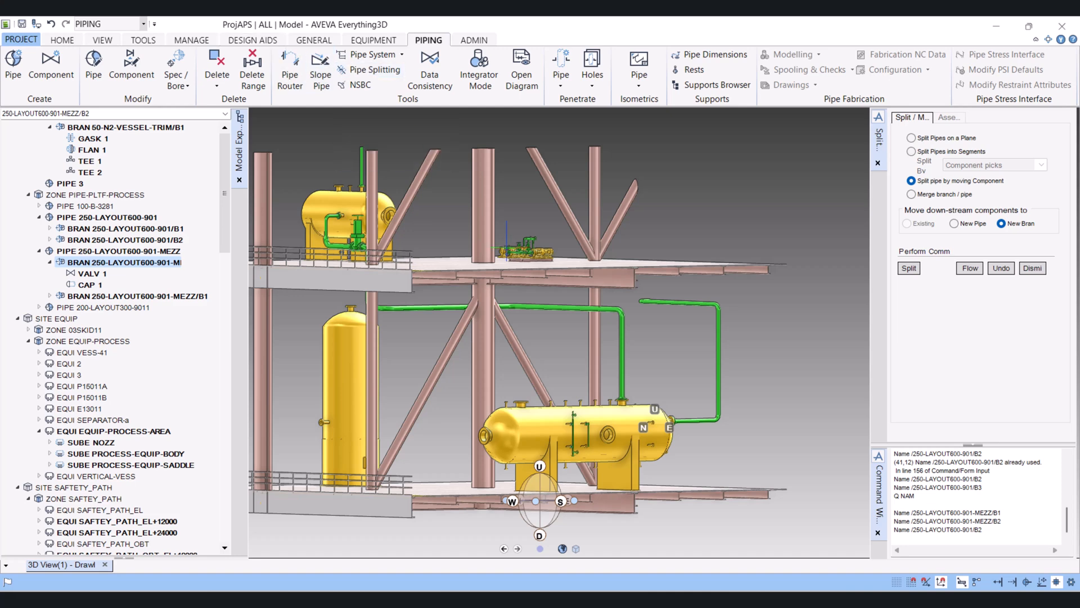
scroll(470, 239, down, 2)
mouse_move(471, 239)
middle_down()
mouse_move(487, 253)
mouse_move(486, 230)
middle_up()
middle_drag(515, 306, 439, 303)
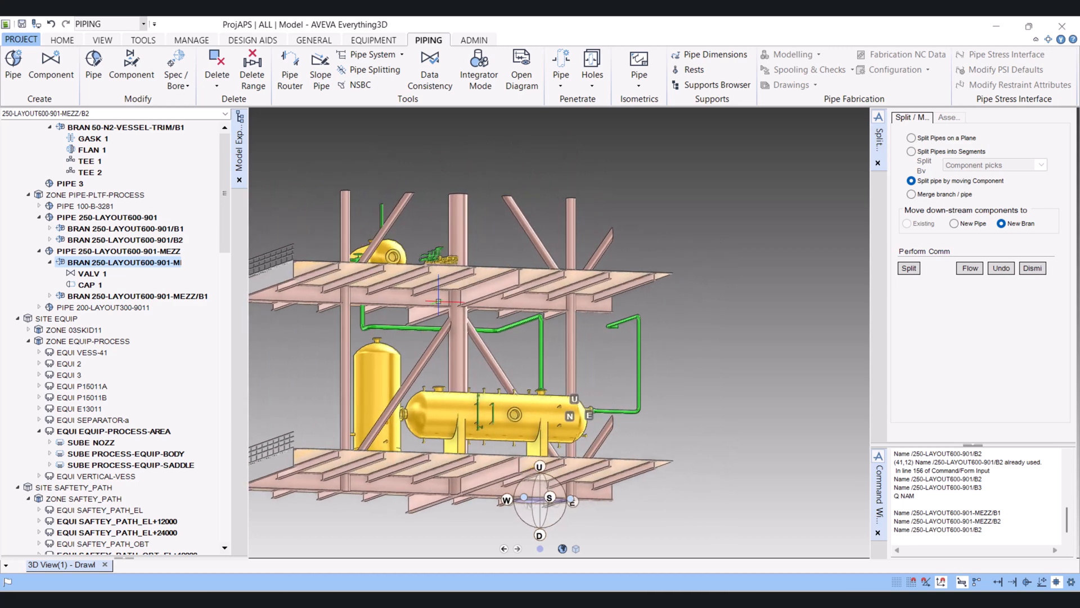